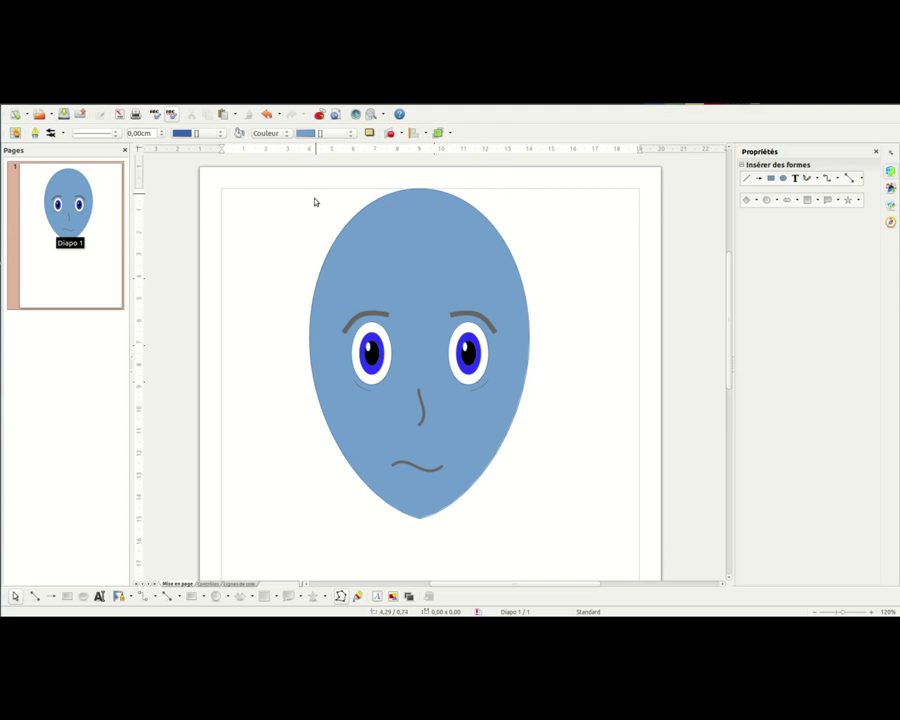
Step: Set the default area fill colour to Jaune 2 with no object selected
{"action": "left_click", "coordinate": [338, 133]}
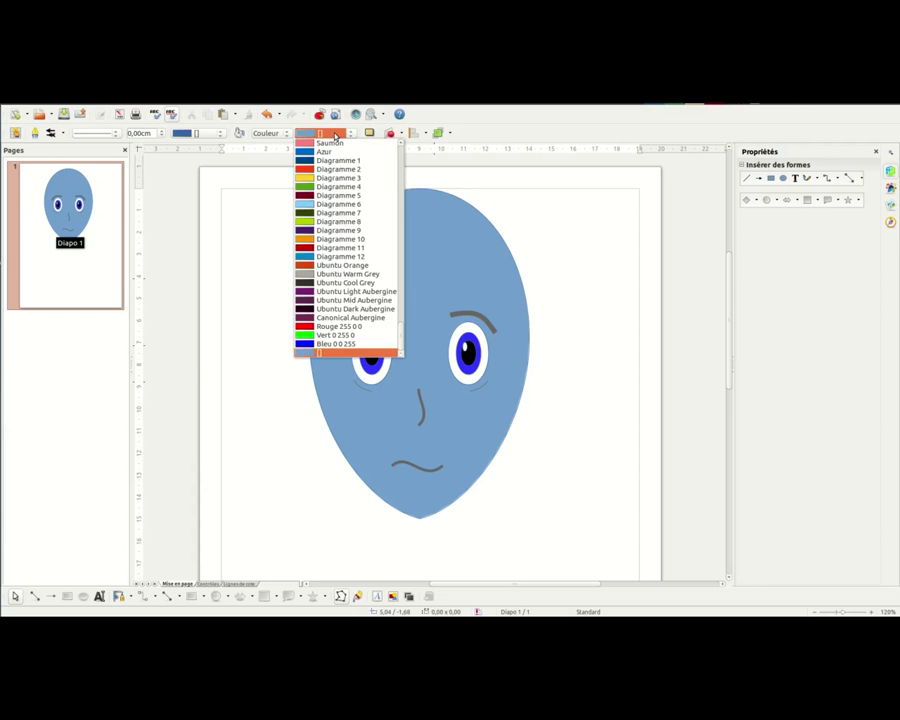
{"action": "scroll", "coordinate": [356, 201], "scroll_direction": "up", "scroll_amount": 20}
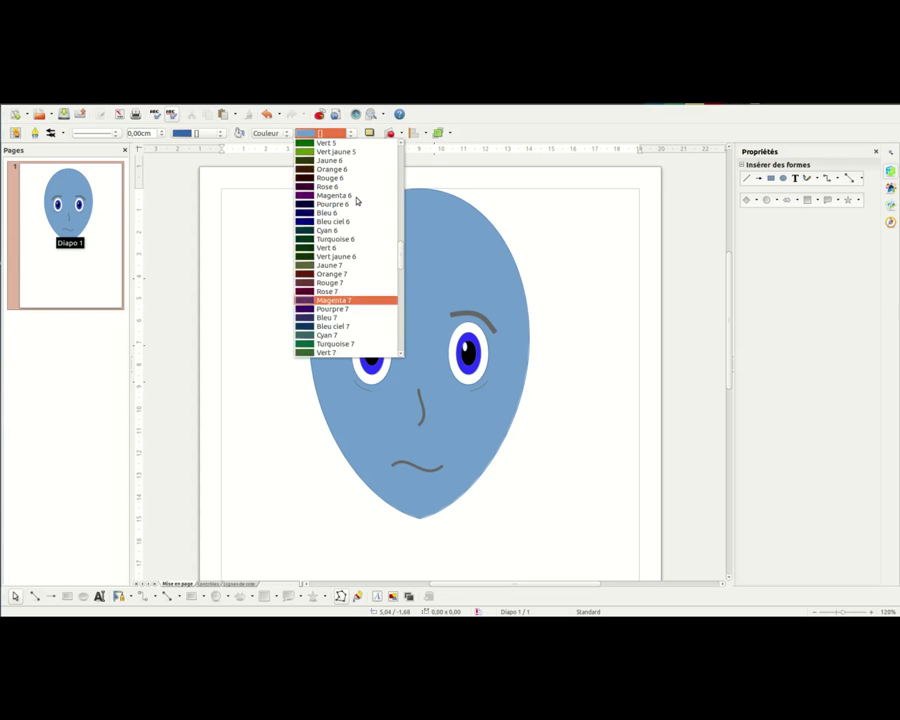
{"action": "scroll", "coordinate": [356, 201], "scroll_direction": "up", "scroll_amount": 10}
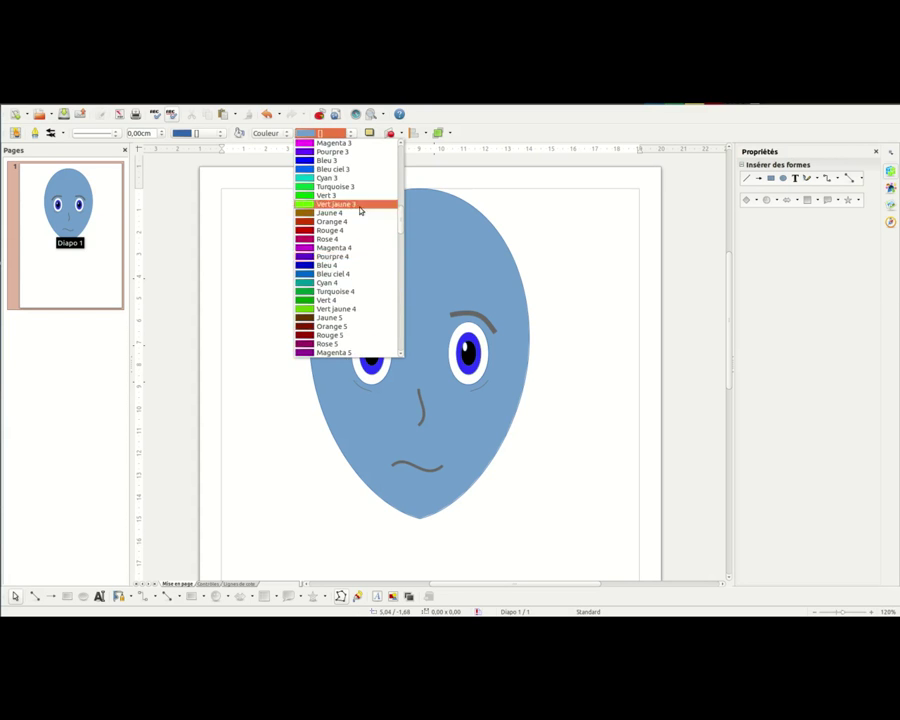
{"action": "scroll", "coordinate": [358, 210], "scroll_direction": "up", "scroll_amount": 8}
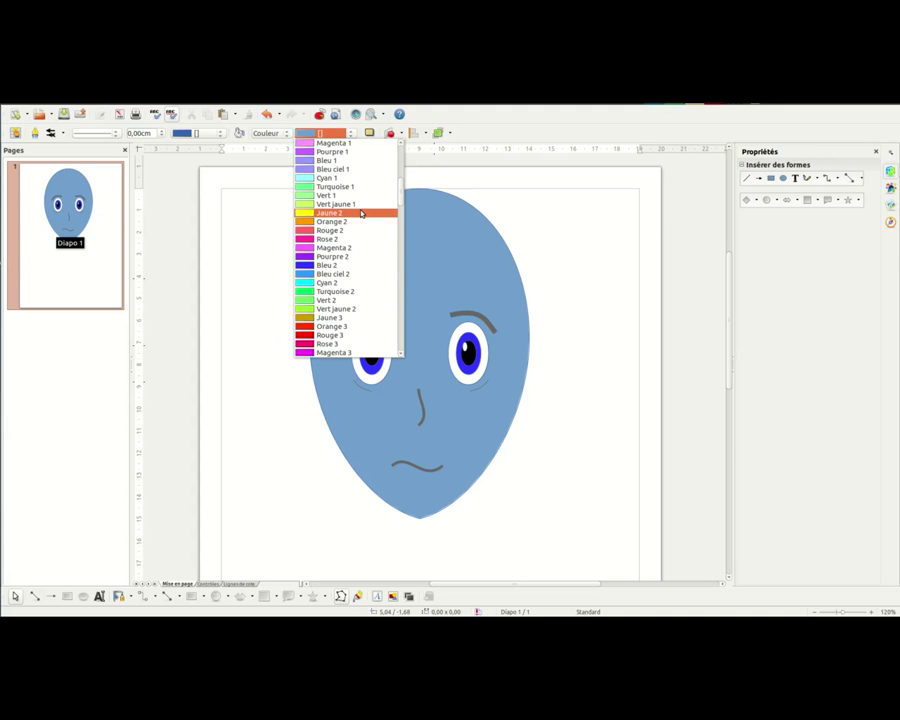
{"action": "scroll", "coordinate": [361, 213], "scroll_direction": "up", "scroll_amount": 3}
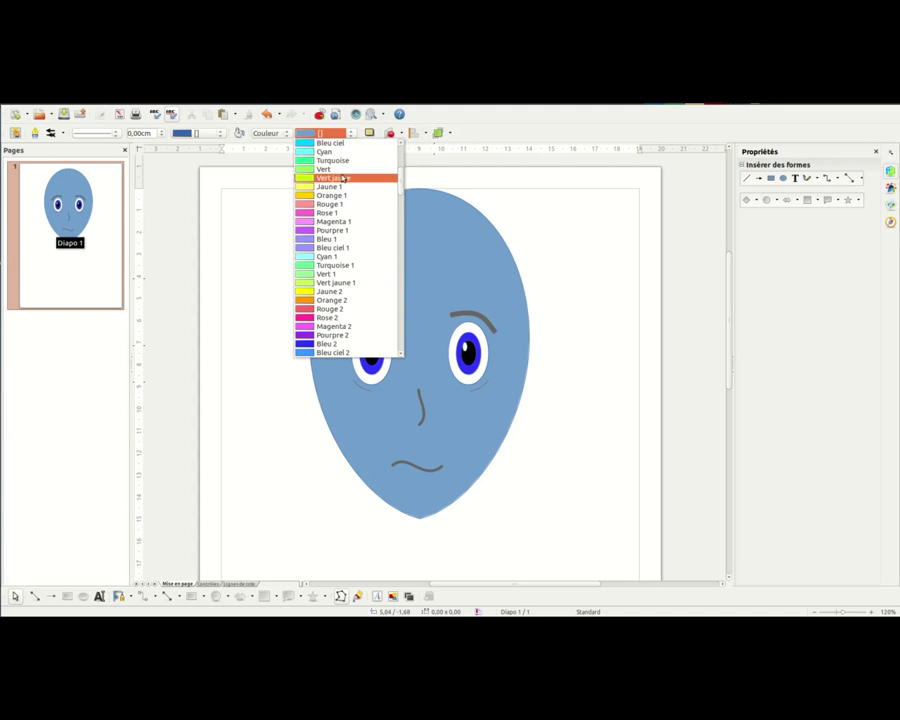
{"action": "scroll", "coordinate": [368, 273], "scroll_direction": "up", "scroll_amount": 3}
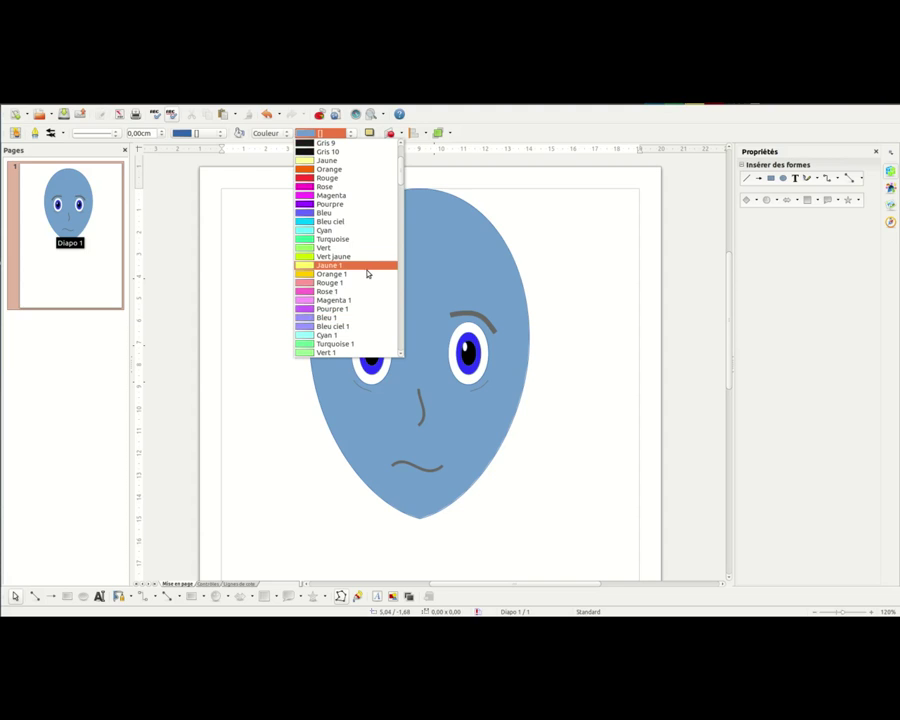
{"action": "scroll", "coordinate": [372, 271], "scroll_direction": "down", "scroll_amount": 2}
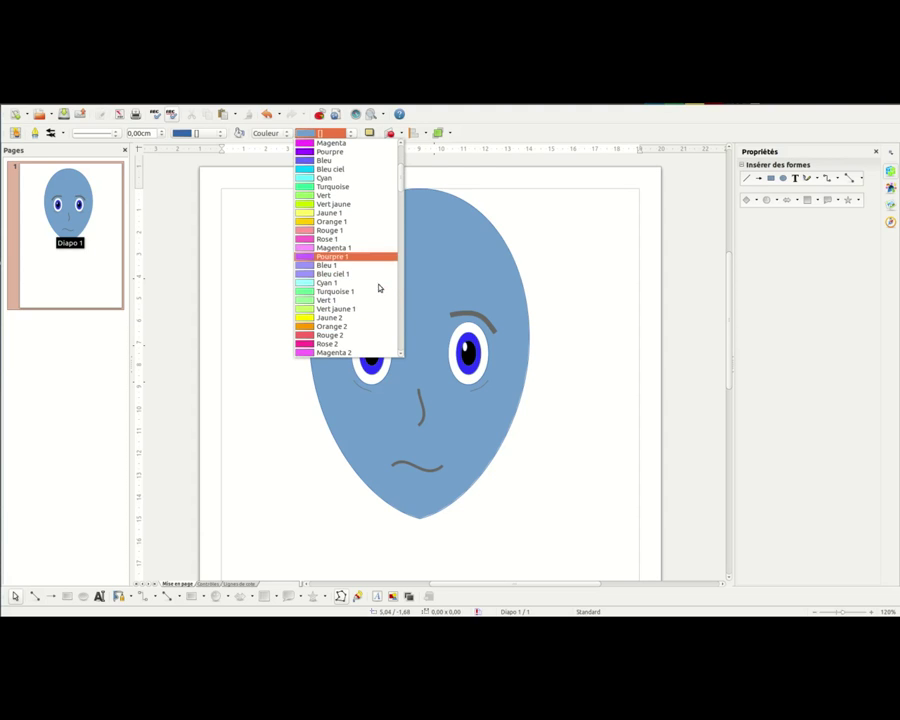
{"action": "left_click", "coordinate": [334, 318]}
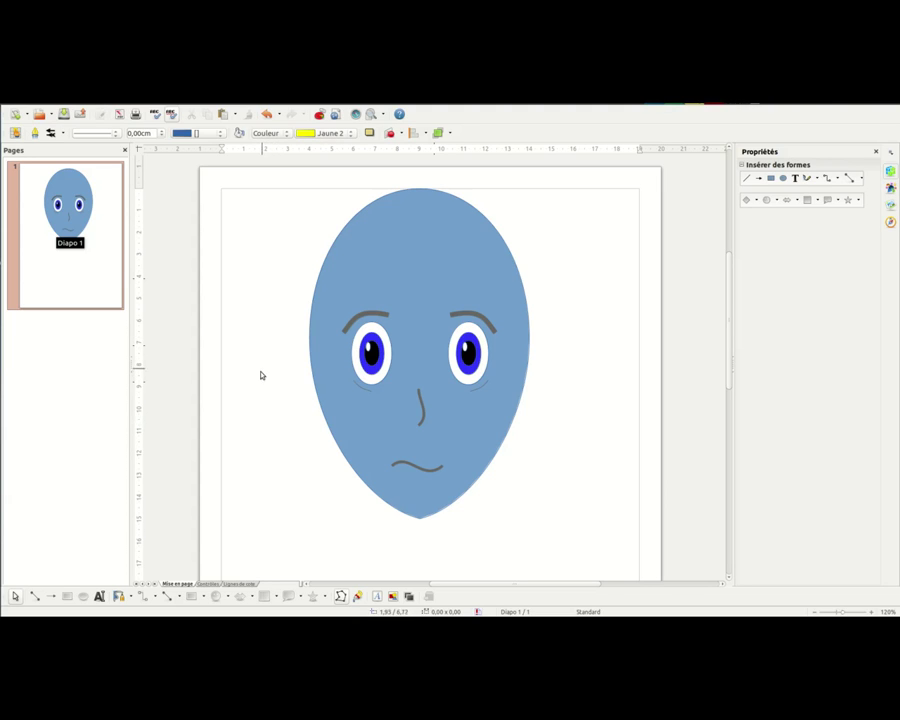
Step: Start a filled polygon for the hair and draw zigzag strand tips beside the eye on the face's left side
{"action": "left_click", "coordinate": [131, 598]}
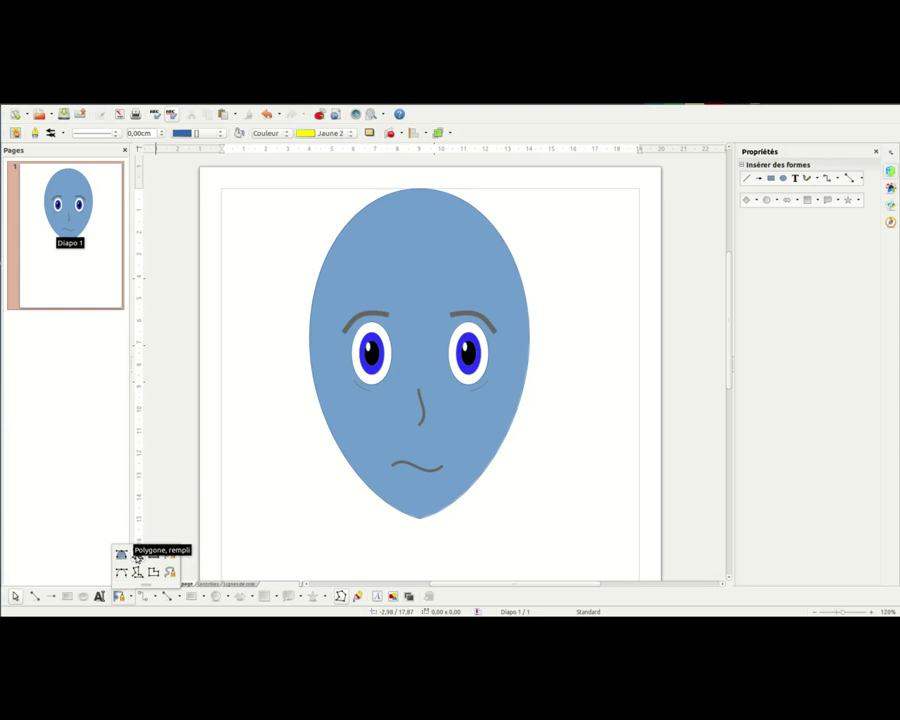
{"action": "left_click", "coordinate": [137, 556]}
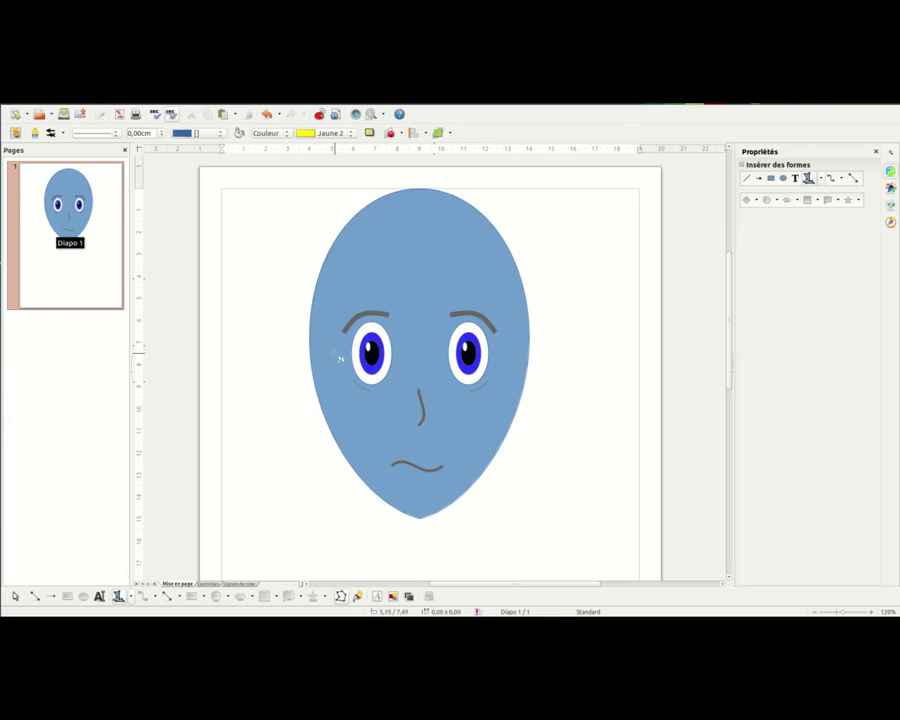
{"action": "left_click_drag", "start_coordinate": [337, 349], "coordinate": [344, 408]}
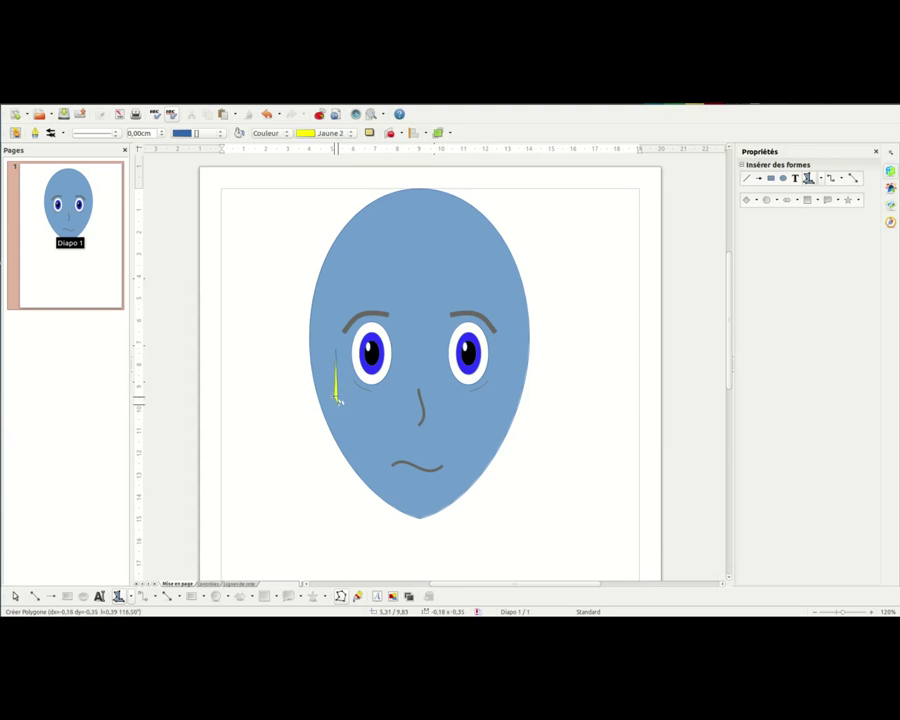
{"action": "left_click", "coordinate": [328, 366]}
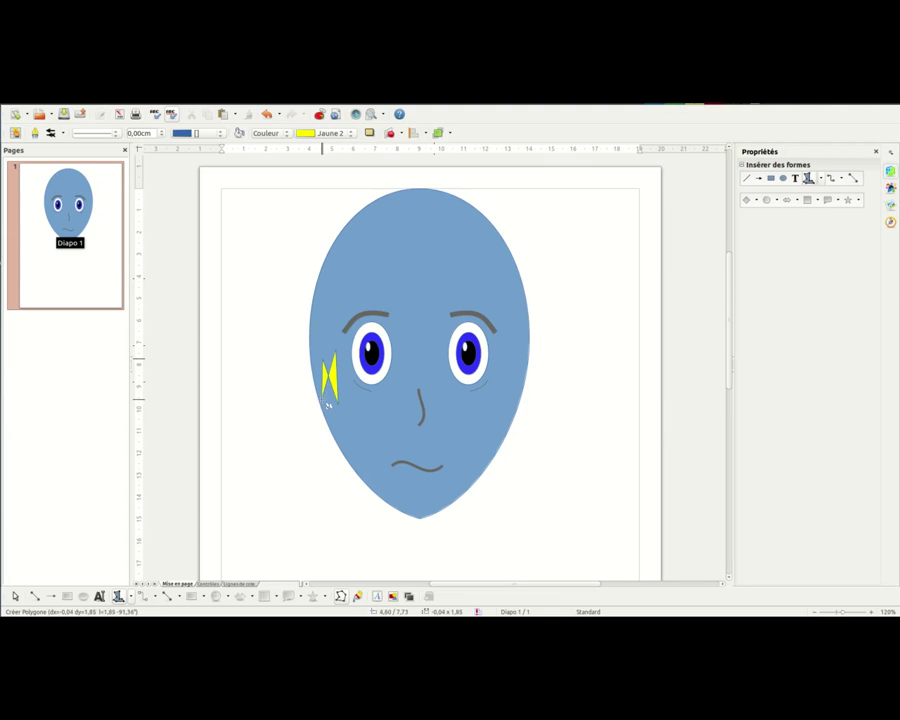
{"action": "left_click", "coordinate": [328, 403]}
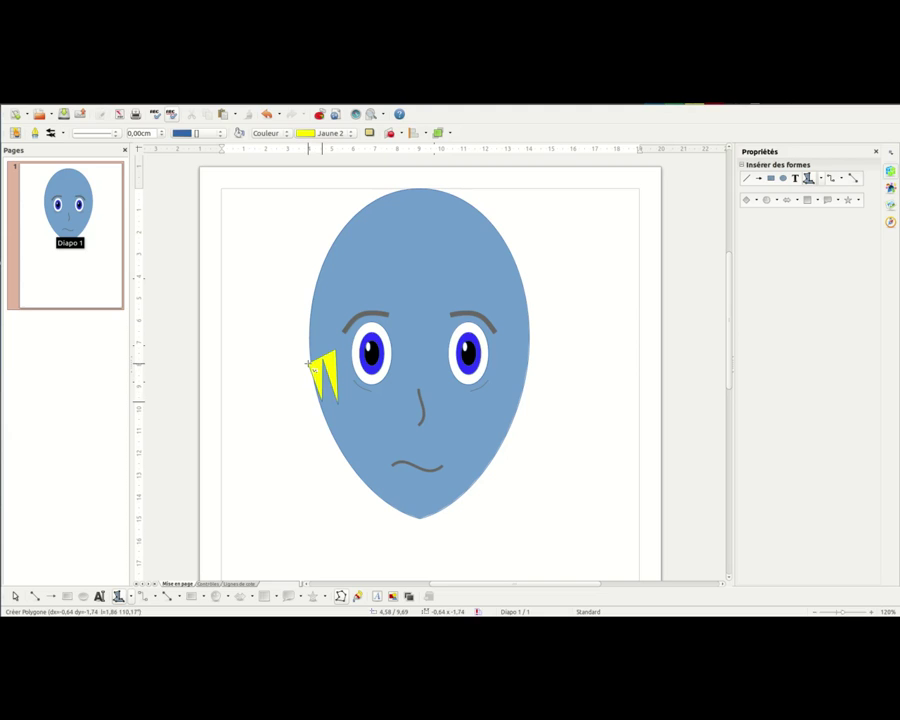
{"action": "left_click", "coordinate": [311, 356]}
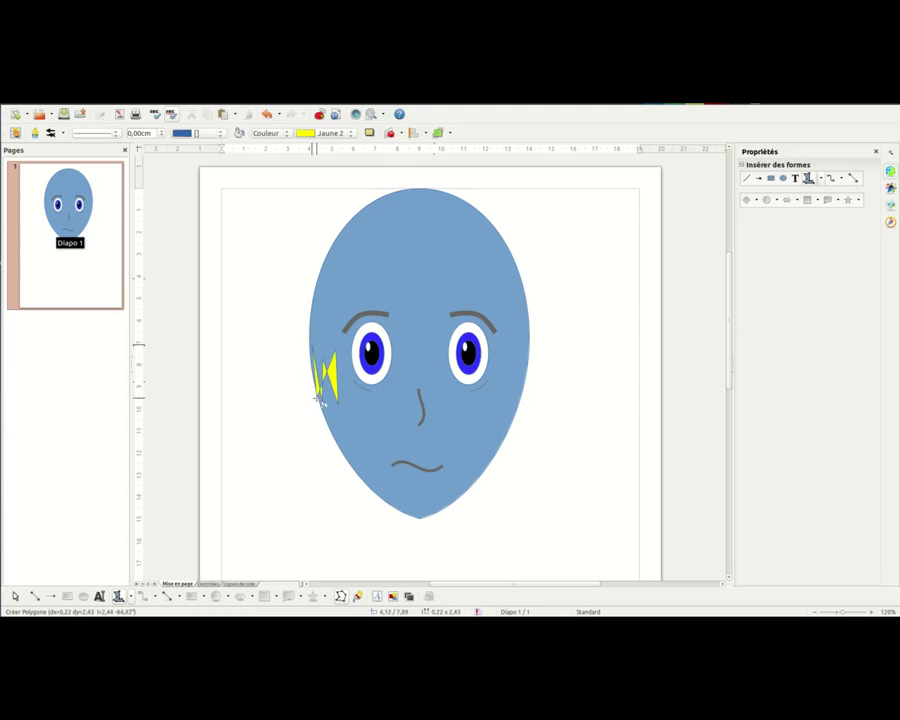
{"action": "left_click", "coordinate": [317, 402]}
Step: Continue the hair polygon's outer contour up the left side, over the top of the head and down to the right temple
{"action": "left_click", "coordinate": [290, 337]}
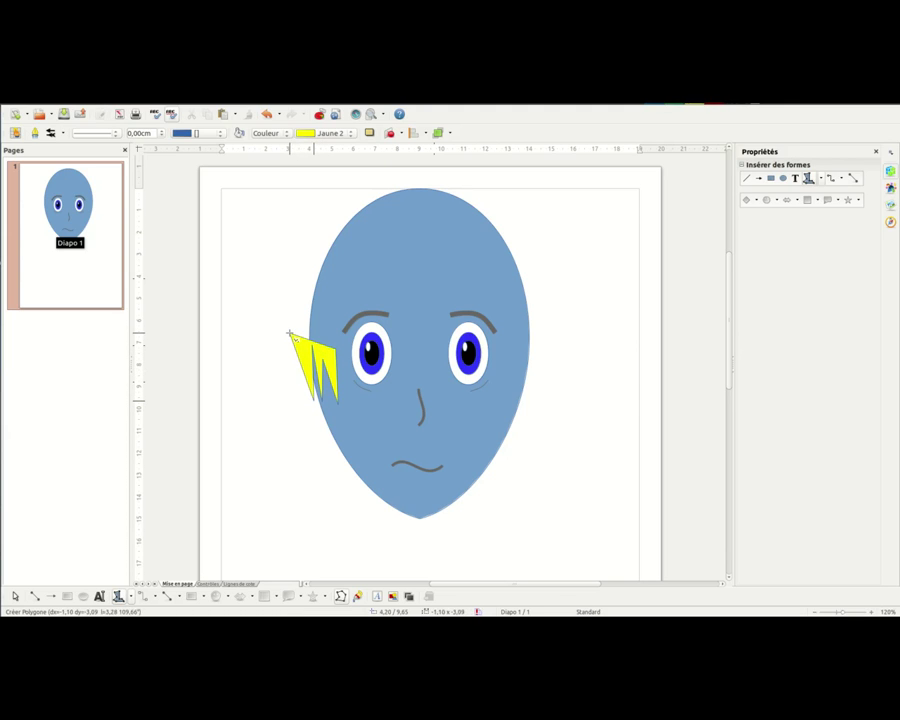
{"action": "left_click", "coordinate": [297, 255]}
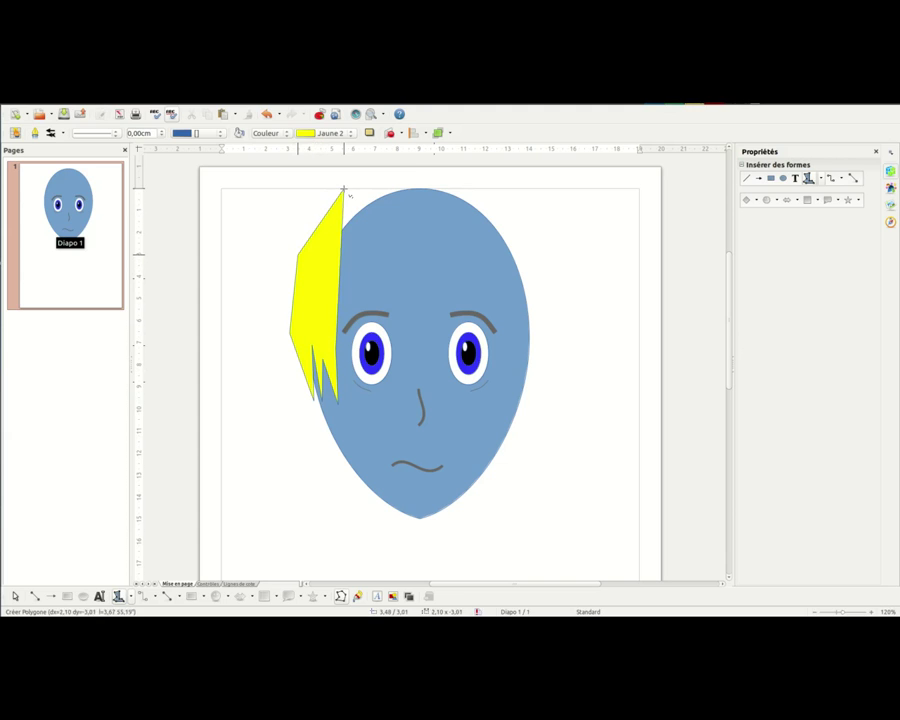
{"action": "left_click", "coordinate": [343, 189]}
{"action": "left_click", "coordinate": [430, 171]}
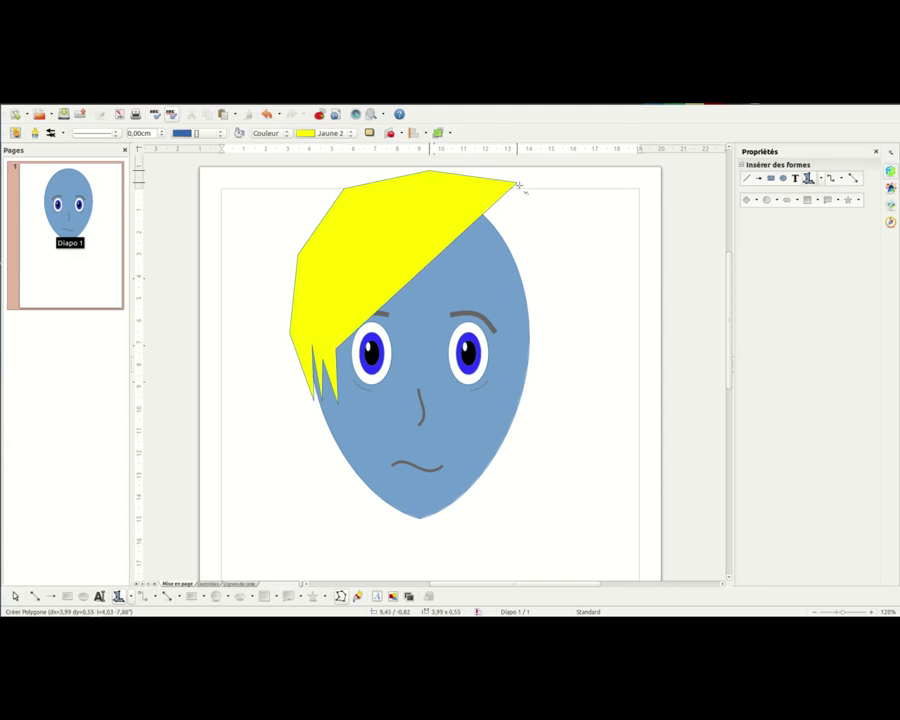
{"action": "left_click", "coordinate": [515, 192]}
{"action": "left_click", "coordinate": [550, 256]}
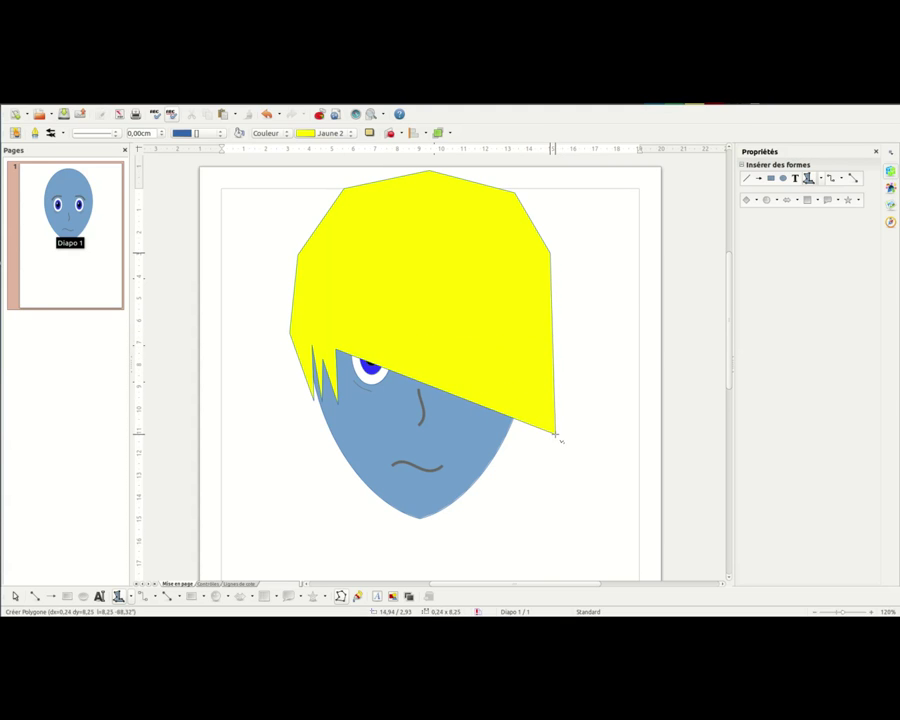
Step: Add pointed strand tips to the hair polygon along the right side of the face
{"action": "left_click", "coordinate": [556, 433]}
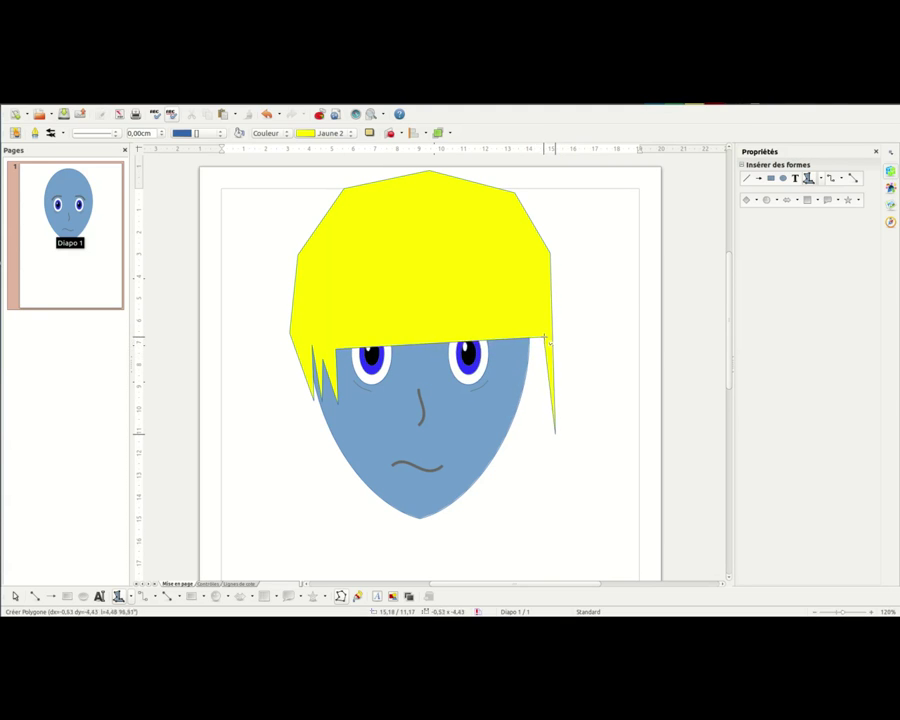
{"action": "left_click", "coordinate": [543, 350]}
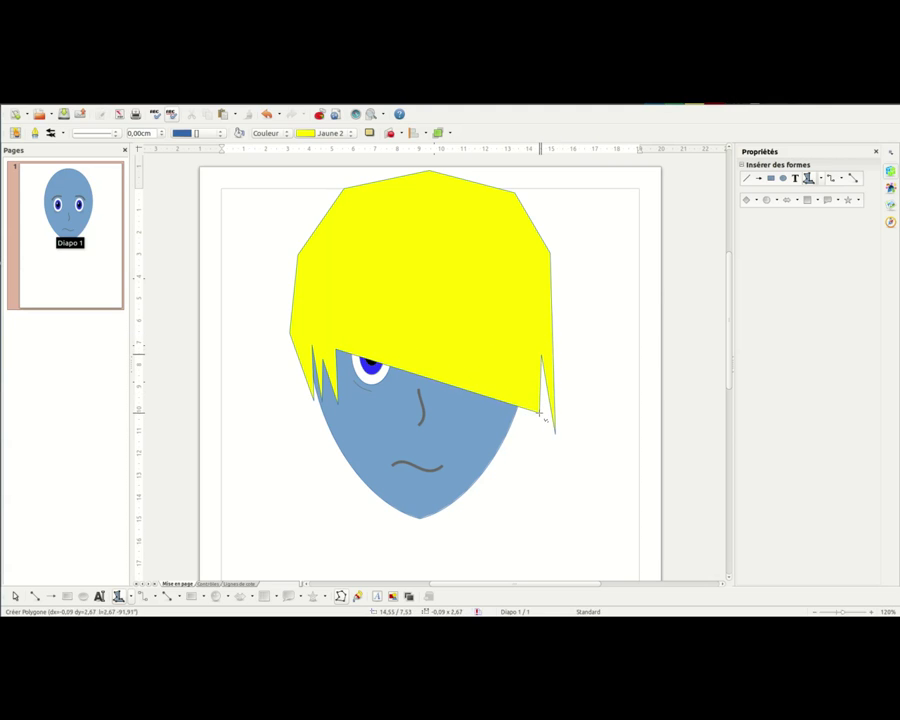
{"action": "left_click", "coordinate": [528, 338]}
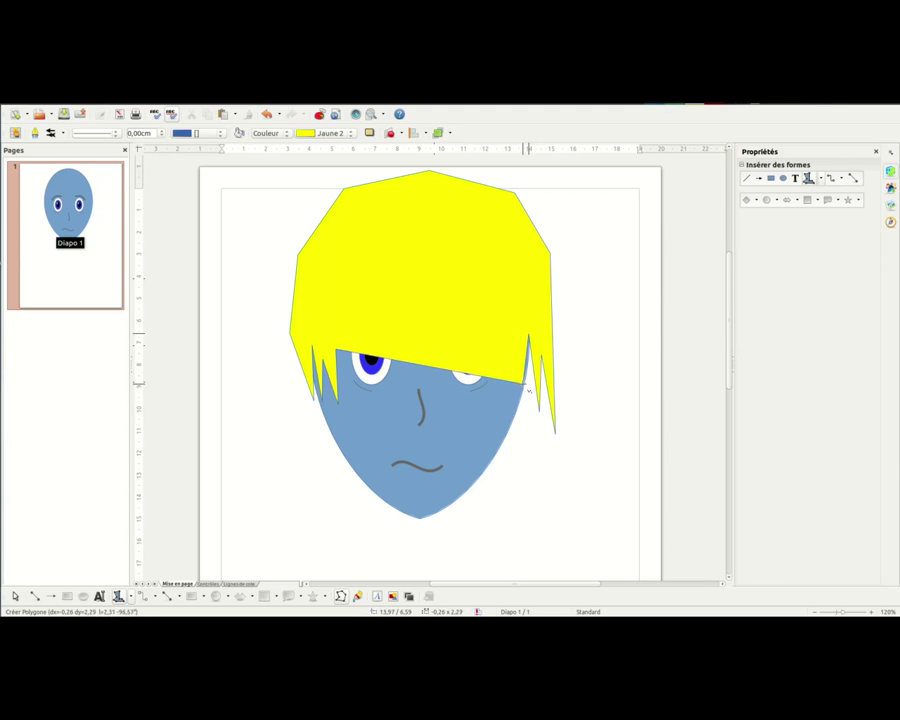
Step: Draw the hairline across the forehead from right to left and finish the hair polygon
{"action": "left_click", "coordinate": [509, 279]}
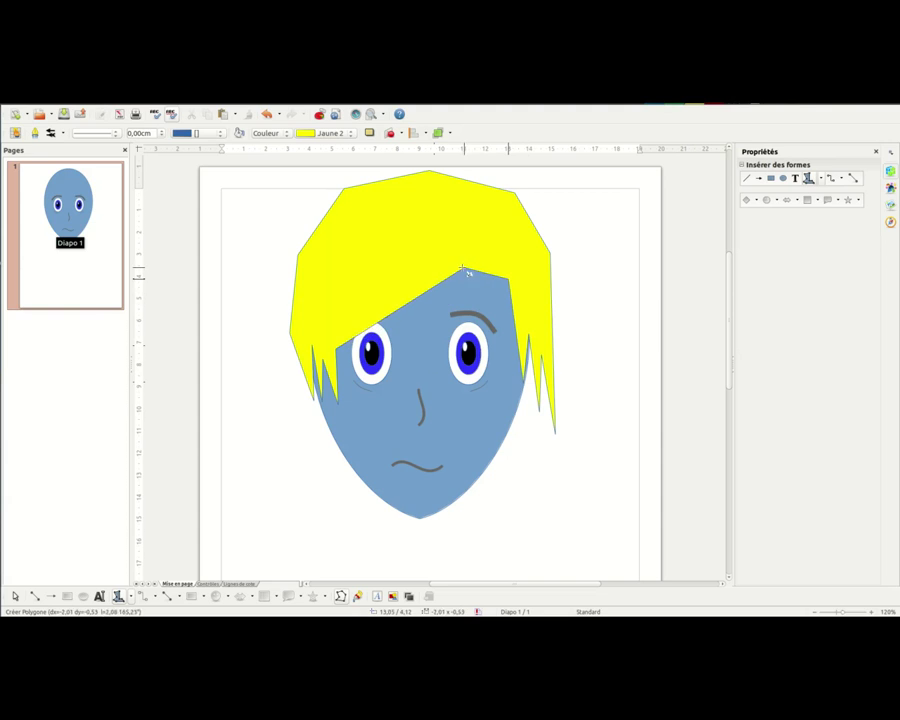
{"action": "left_click", "coordinate": [446, 265]}
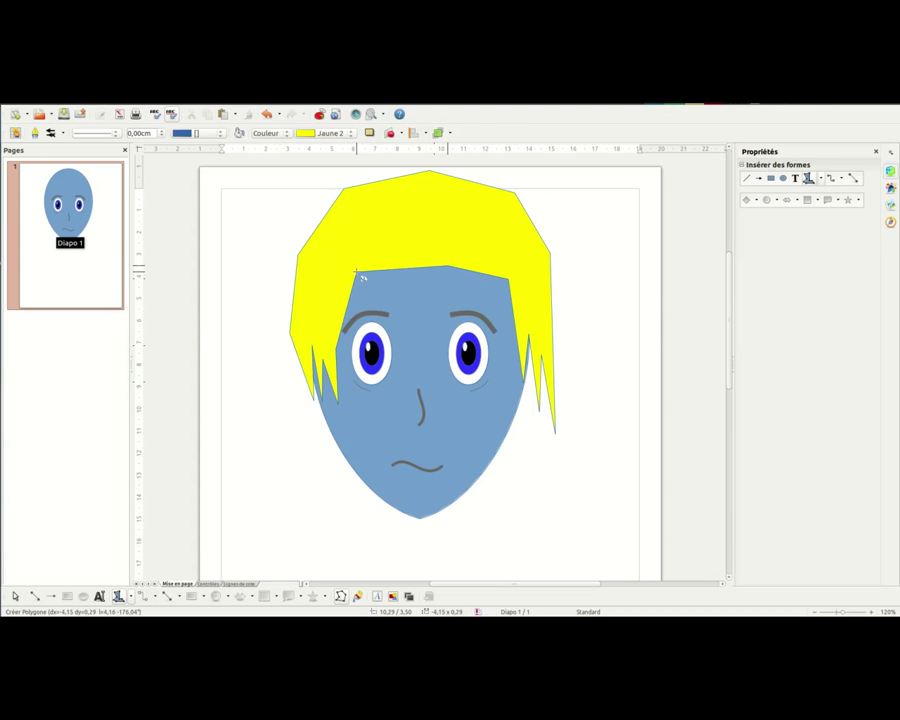
{"action": "left_click", "coordinate": [357, 272]}
{"action": "double_click", "coordinate": [360, 275]}
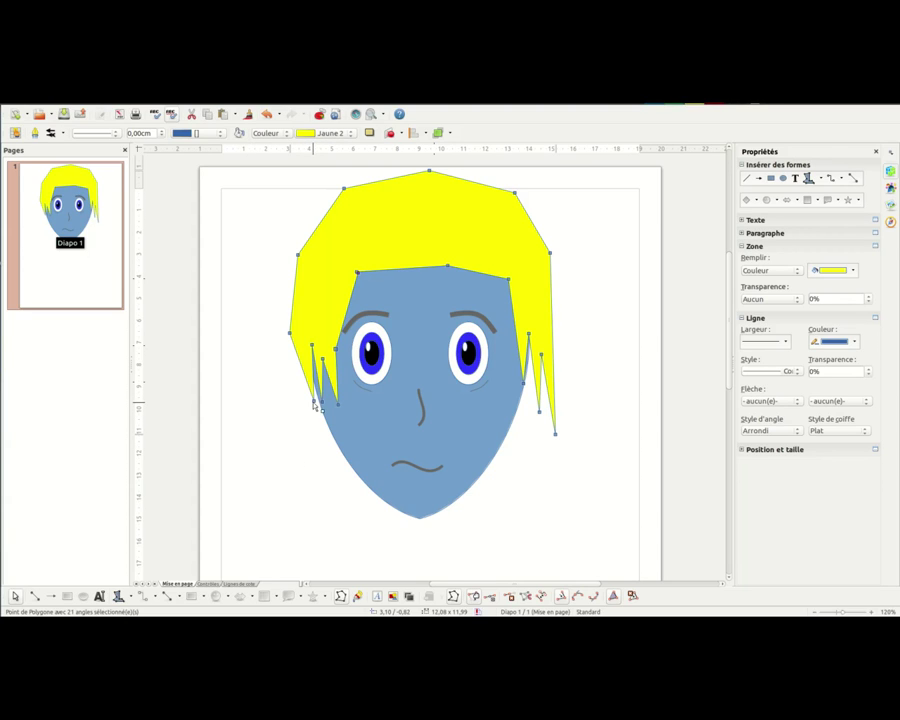
Step: Reshape the left hair strands by moving their tips and notches lower and further outward, then deselect the hair
{"action": "mouse_move", "coordinate": [316, 404]}
{"action": "left_mouse_down"}
{"action": "mouse_move", "coordinate": [297, 430]}
{"action": "mouse_move", "coordinate": [319, 421]}
{"action": "left_mouse_up"}
{"action": "left_click_drag", "start_coordinate": [312, 347], "coordinate": [308, 376]}
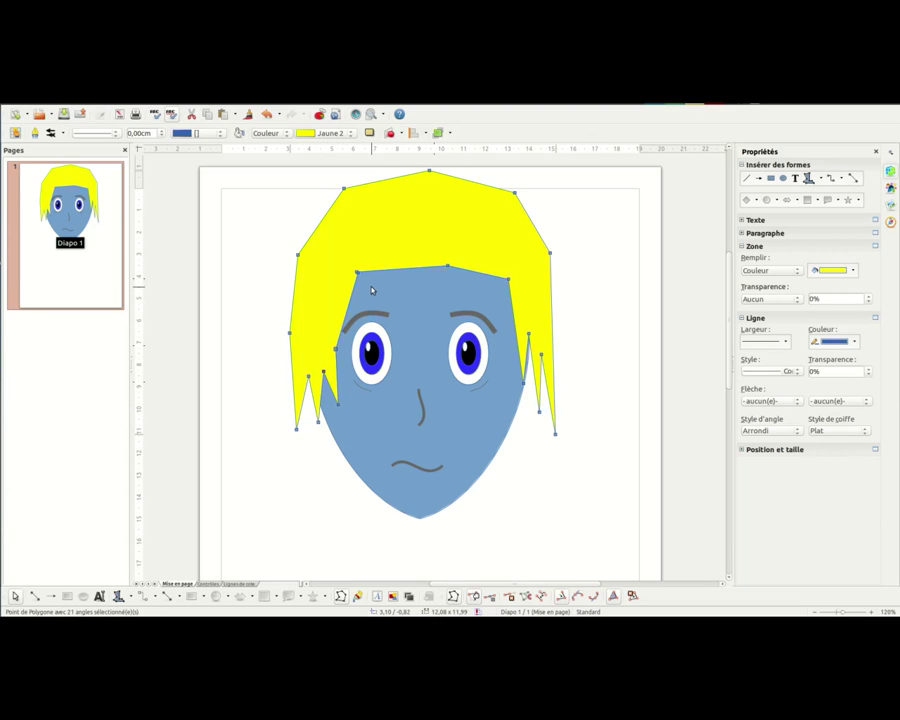
{"action": "left_click", "coordinate": [621, 510]}
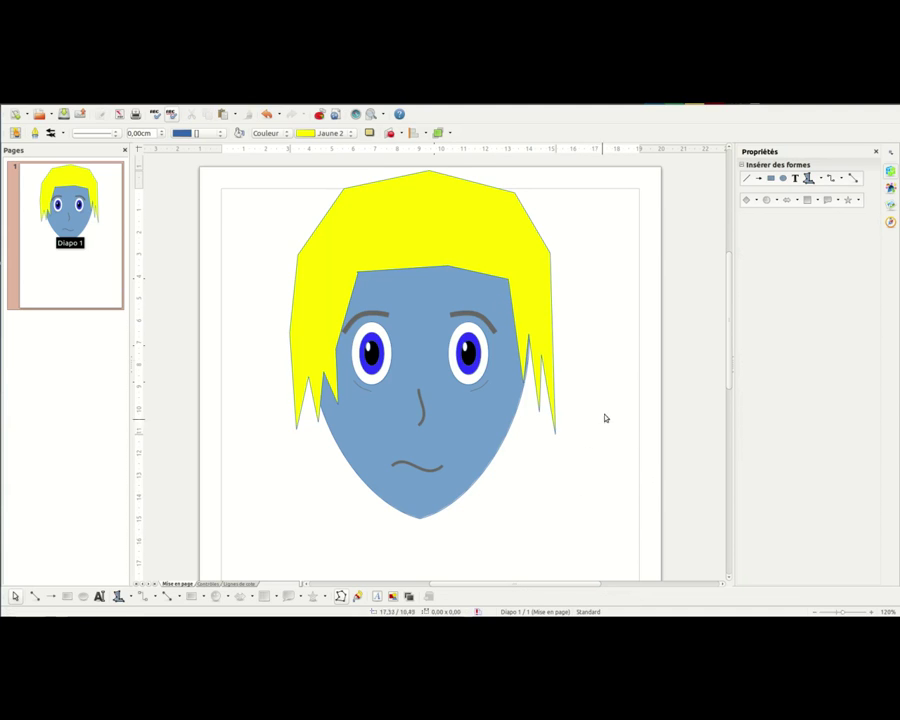
Step: Convert the five outer contour points over the top of the hair into smooth curve points
{"action": "scroll", "coordinate": [608, 410], "scroll_direction": "up", "scroll_amount": 1}
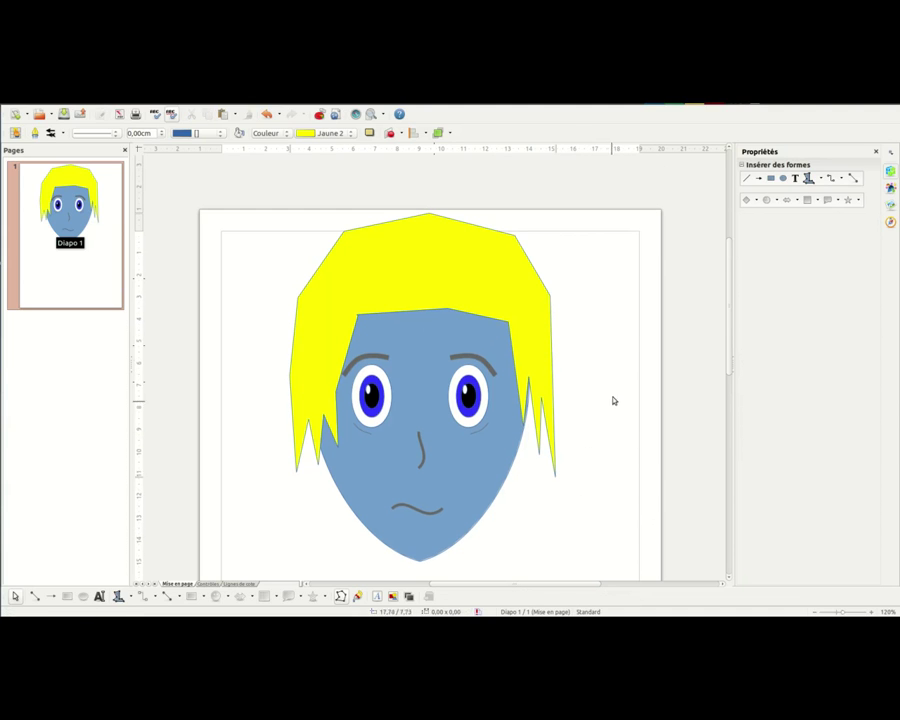
{"action": "left_click", "coordinate": [396, 247]}
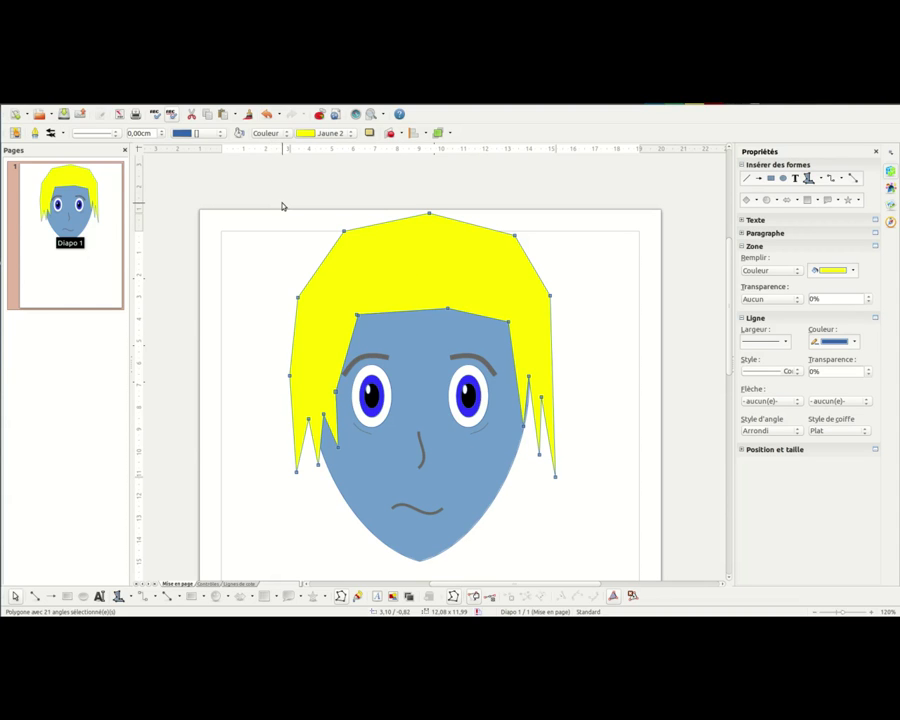
{"action": "left_click_drag", "start_coordinate": [265, 187], "coordinate": [581, 307]}
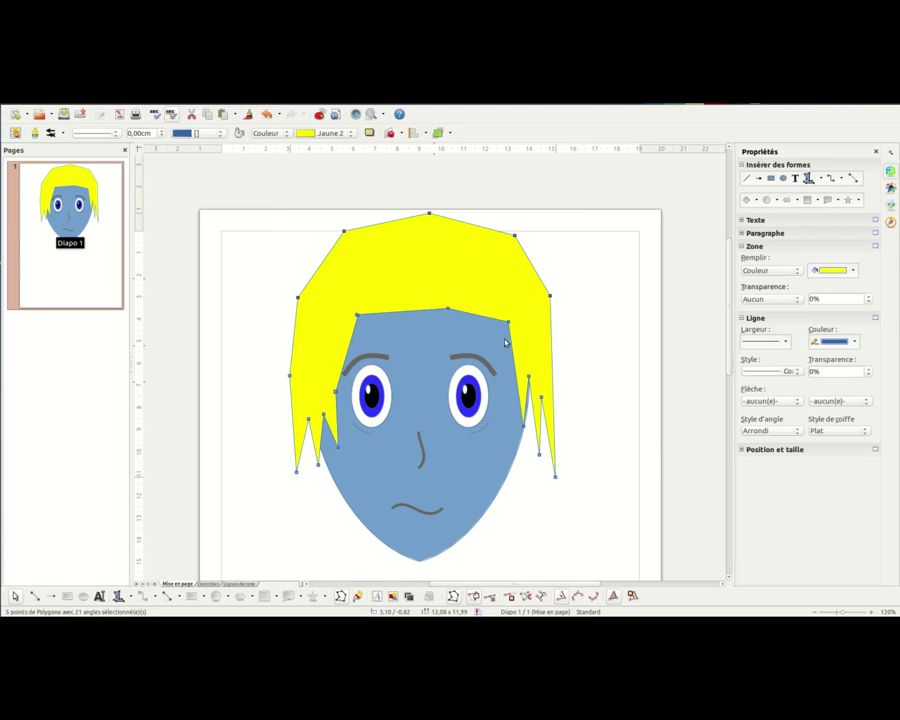
{"action": "left_click", "coordinate": [578, 598]}
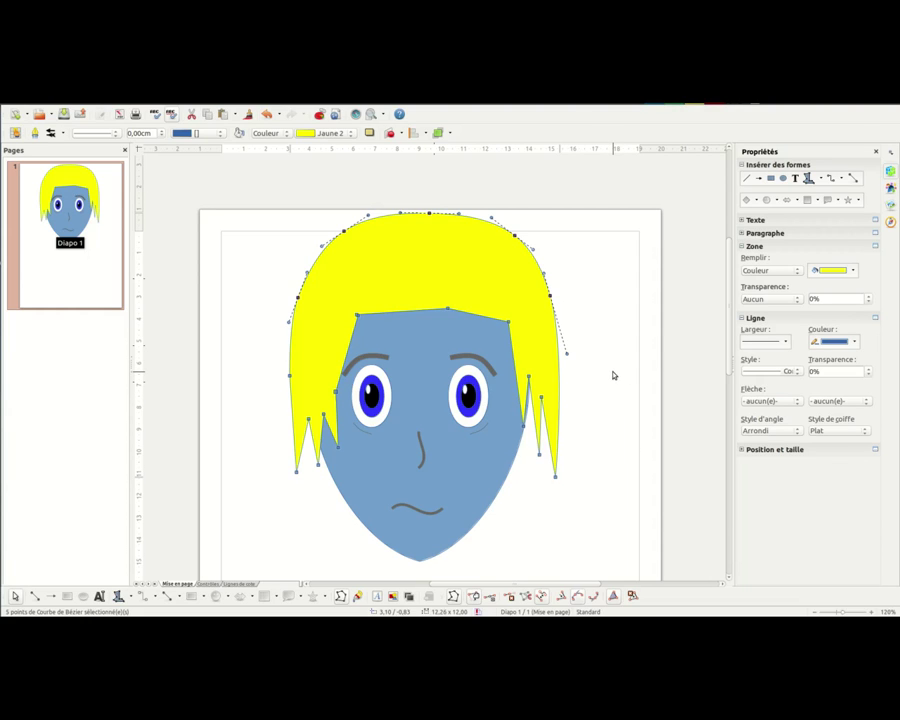
{"action": "left_click", "coordinate": [603, 398]}
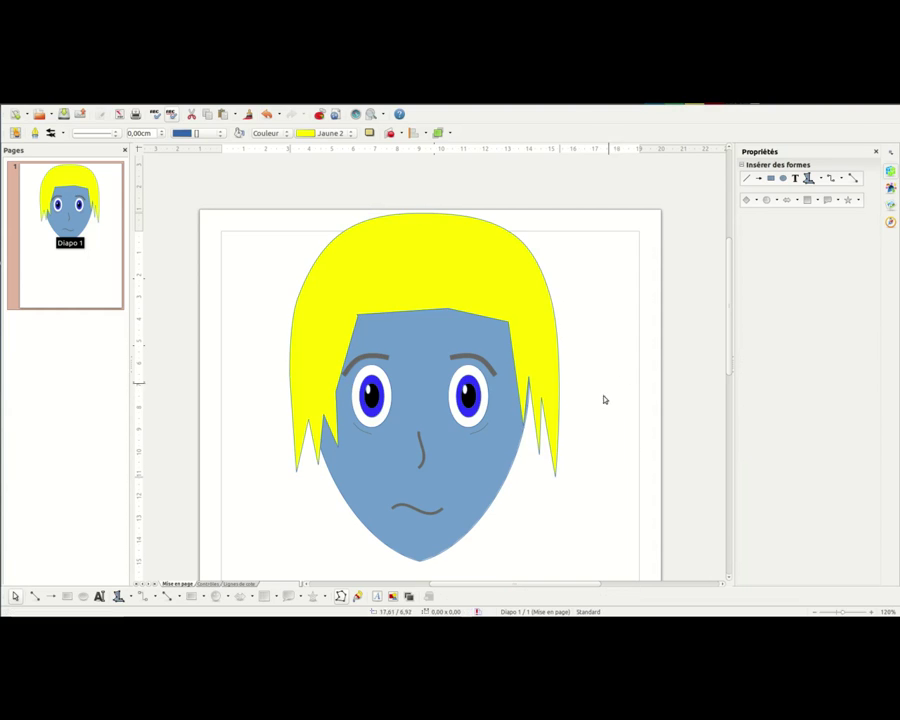
Step: Select the five strand points on the hair's right side and move them down to lengthen the strands
{"action": "left_click", "coordinate": [547, 385]}
{"action": "left_click_drag", "start_coordinate": [585, 500], "coordinate": [507, 362]}
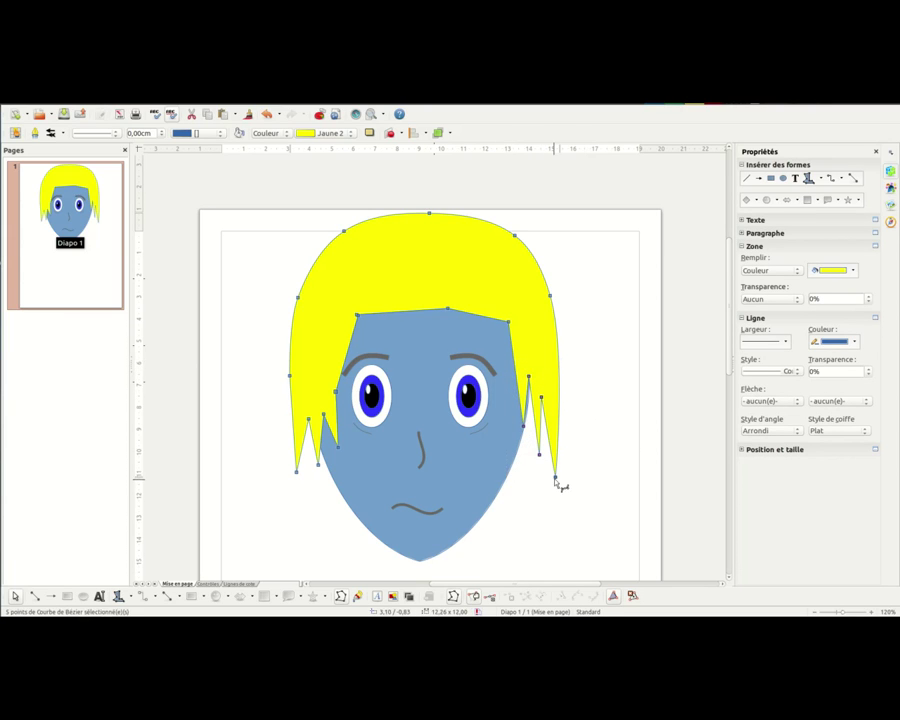
{"action": "left_click_drag", "start_coordinate": [562, 486], "coordinate": [565, 510]}
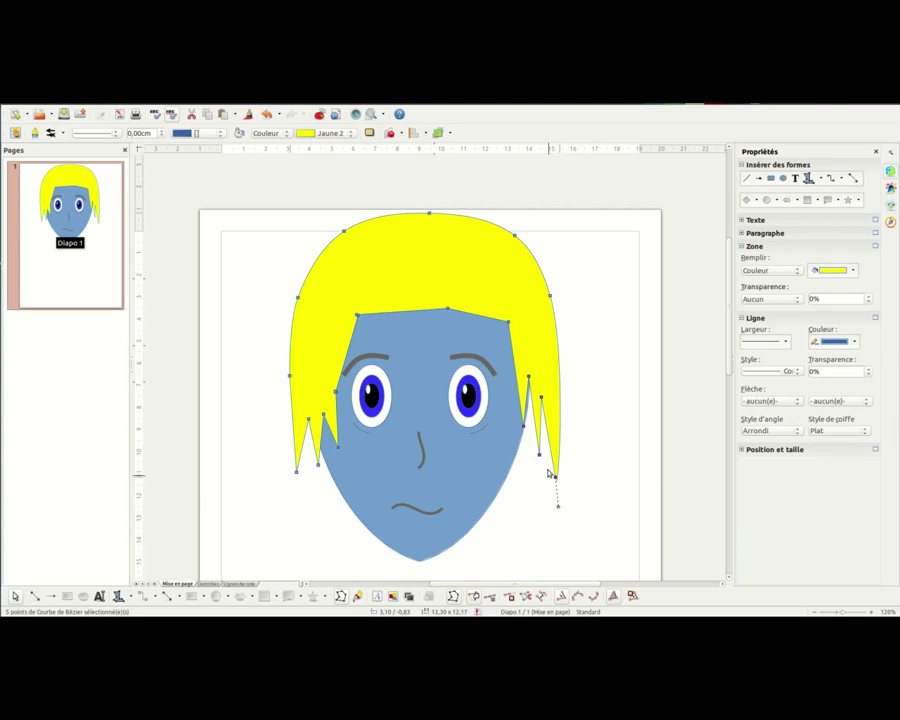
{"action": "left_click_drag", "start_coordinate": [541, 458], "coordinate": [548, 510]}
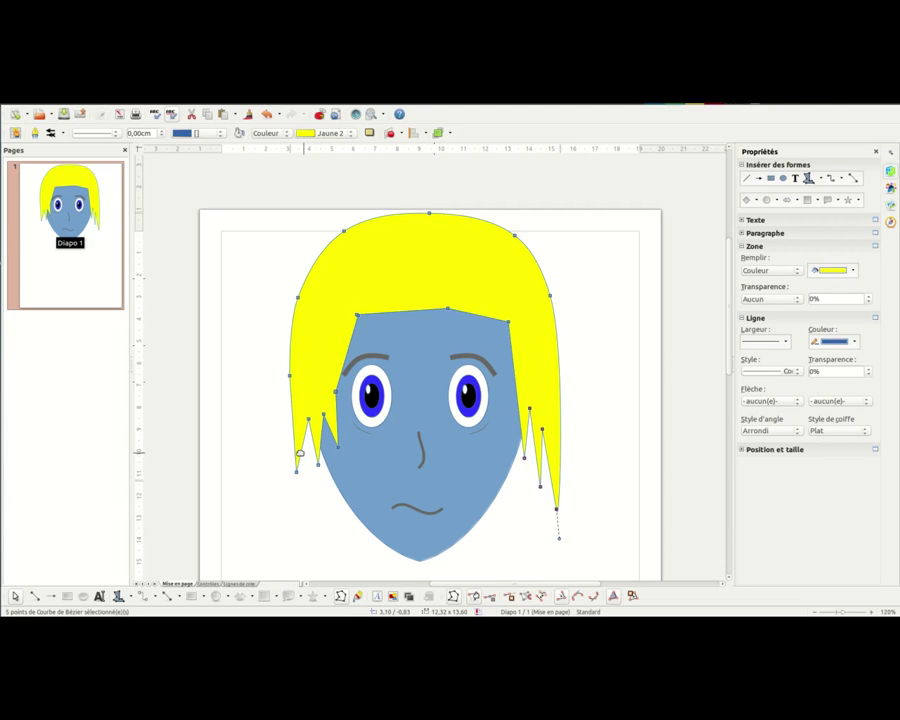
Step: Select the seven strand points on the hair's left side and move them down to lengthen the strands
{"action": "left_click_drag", "start_coordinate": [274, 342], "coordinate": [346, 520]}
{"action": "left_click_drag", "start_coordinate": [319, 467], "coordinate": [321, 507]}
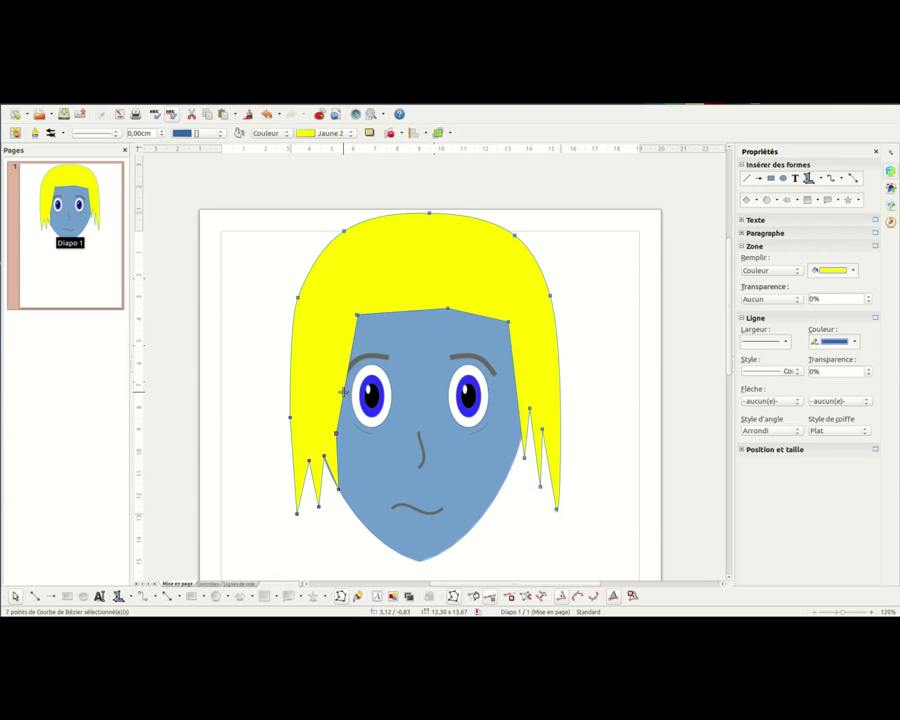
Step: Insert additional points along the hair's inner edge, down both sides of the face and across the fringe
{"action": "left_click_drag", "start_coordinate": [346, 396], "coordinate": [343, 394]}
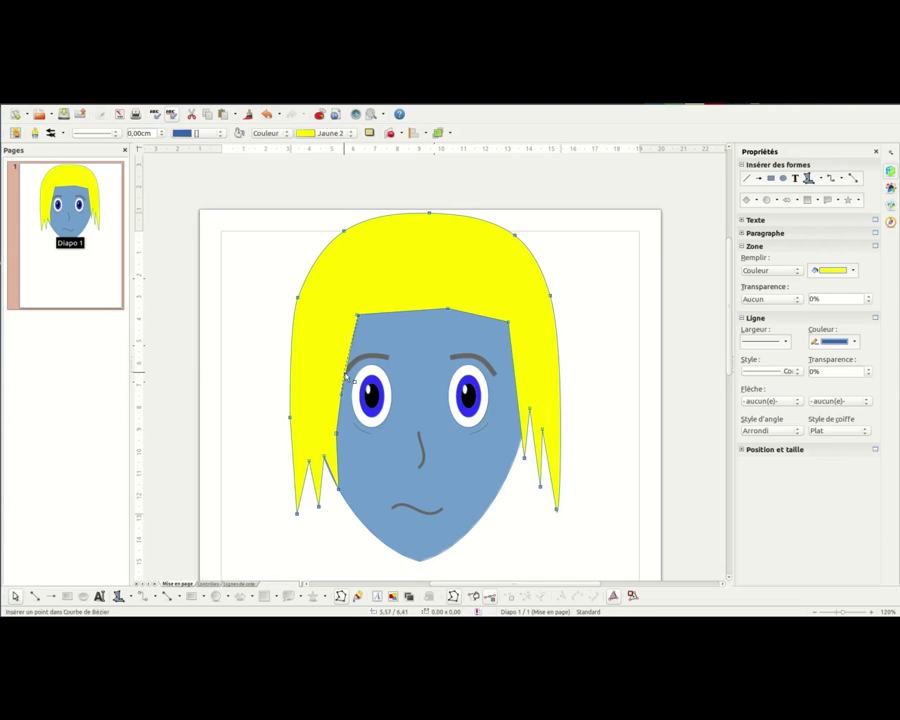
{"action": "left_click_drag", "start_coordinate": [351, 356], "coordinate": [351, 318]}
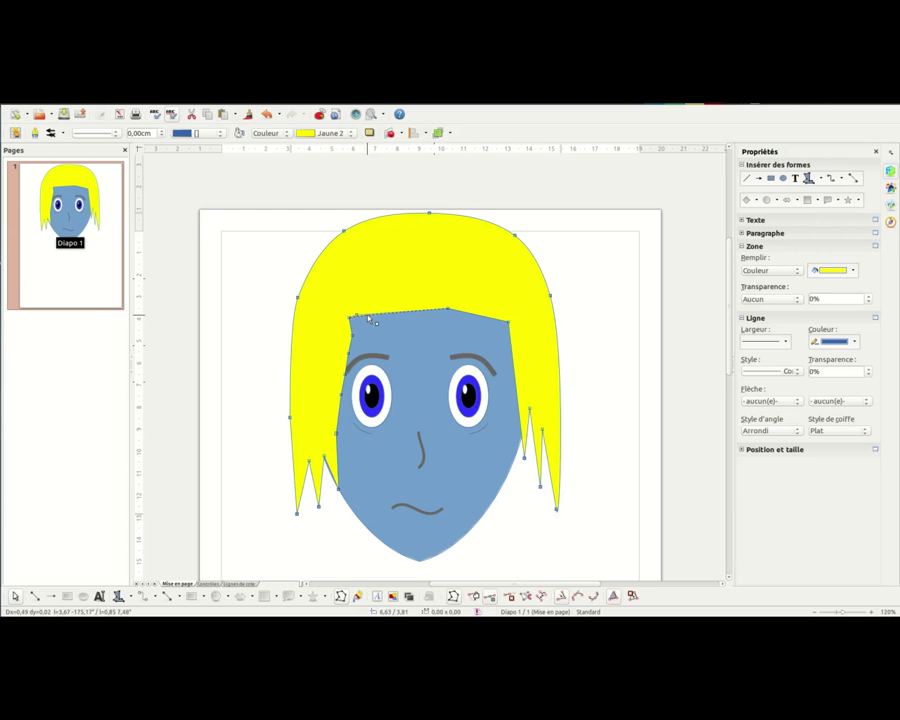
{"action": "left_click_drag", "start_coordinate": [381, 316], "coordinate": [420, 311]}
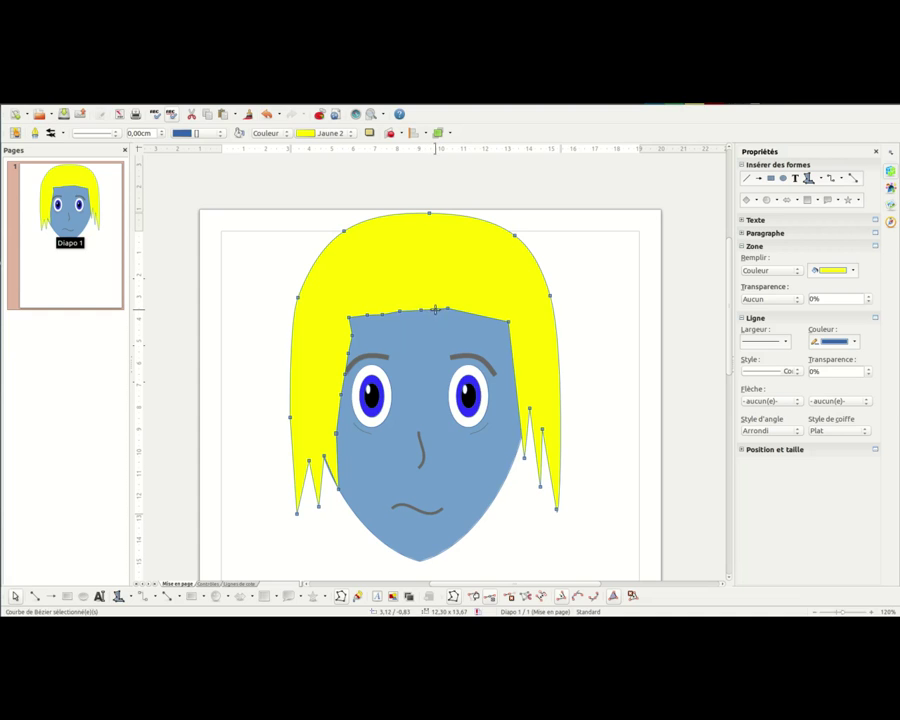
{"action": "left_click_drag", "start_coordinate": [468, 315], "coordinate": [498, 318]}
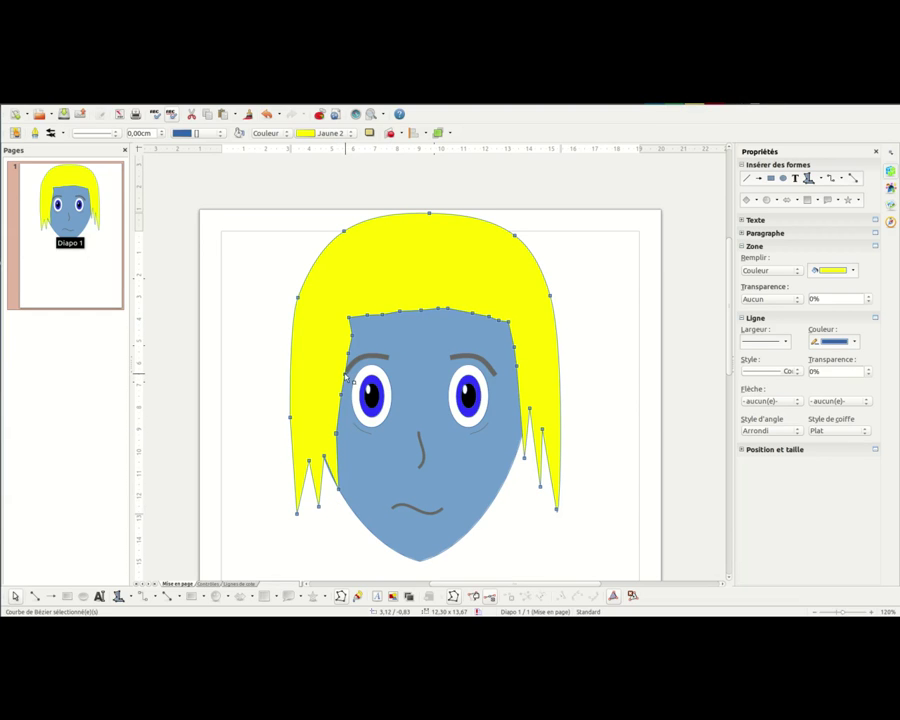
Step: Move the new inner-edge points alternately up and down to shape the fringe into jagged spikes across the forehead
{"action": "left_click_drag", "start_coordinate": [345, 376], "coordinate": [359, 330]}
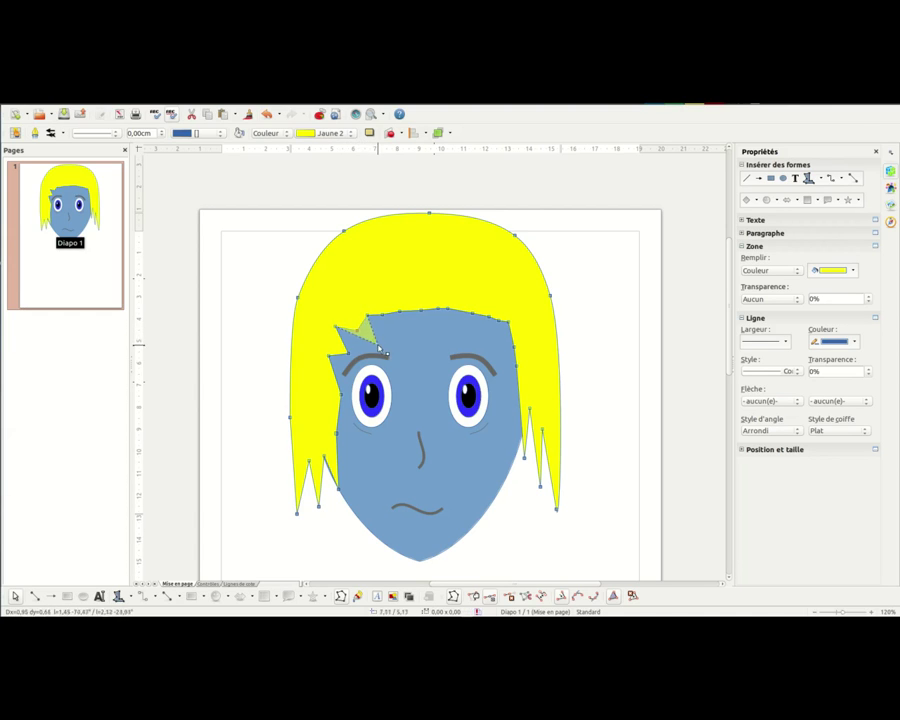
{"action": "mouse_move", "coordinate": [372, 326]}
{"action": "left_mouse_down"}
{"action": "mouse_move", "coordinate": [385, 318]}
{"action": "mouse_move", "coordinate": [369, 313]}
{"action": "left_mouse_up"}
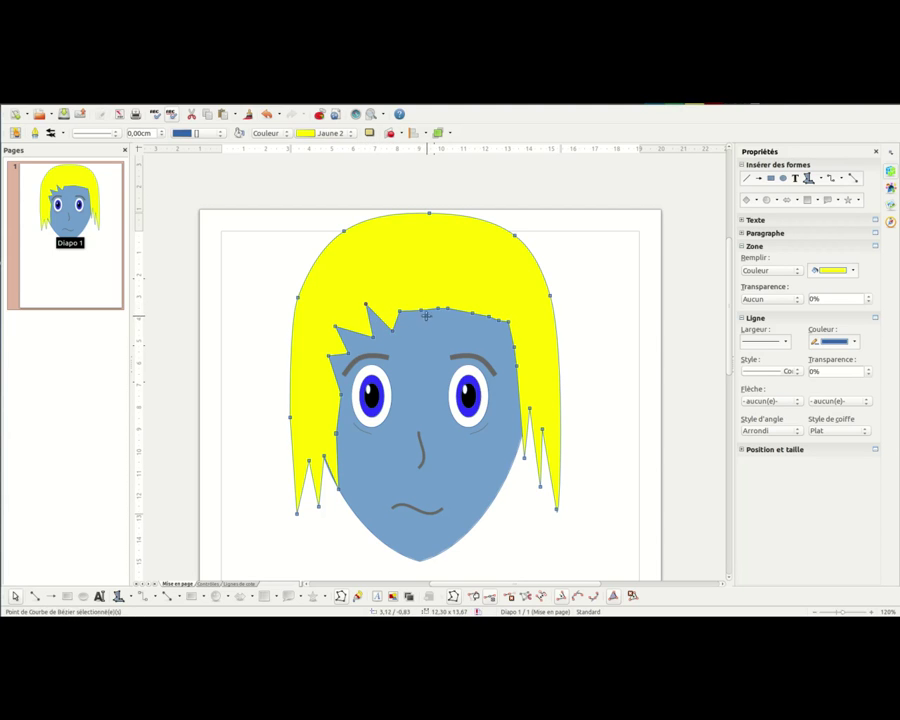
{"action": "left_click_drag", "start_coordinate": [426, 316], "coordinate": [506, 327]}
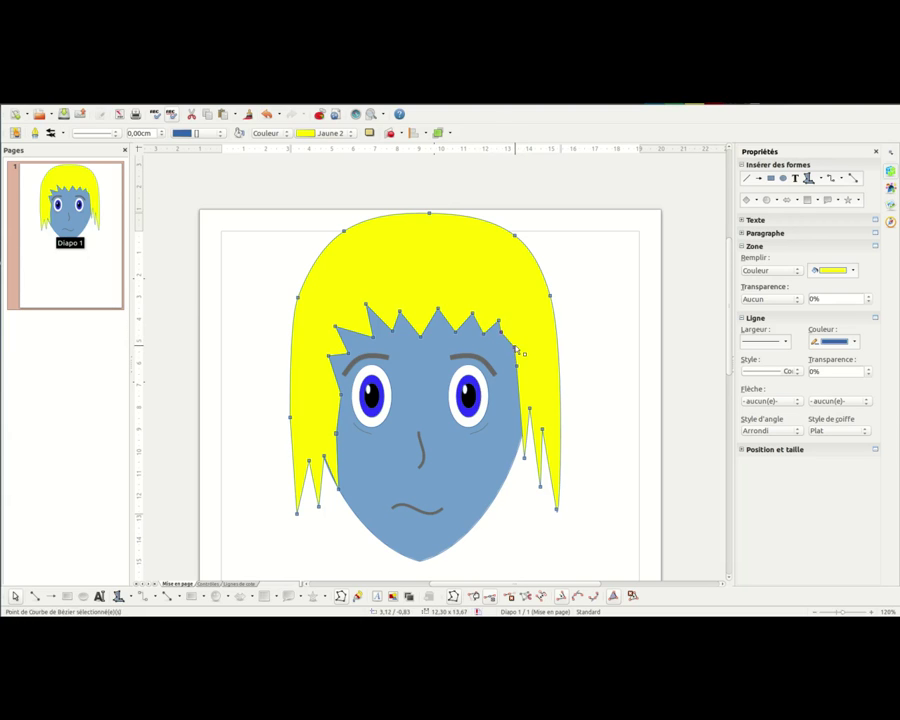
{"action": "mouse_move", "coordinate": [519, 370]}
{"action": "left_mouse_down"}
{"action": "mouse_move", "coordinate": [510, 377]}
{"action": "mouse_move", "coordinate": [519, 340]}
{"action": "mouse_move", "coordinate": [514, 352]}
{"action": "left_mouse_up"}
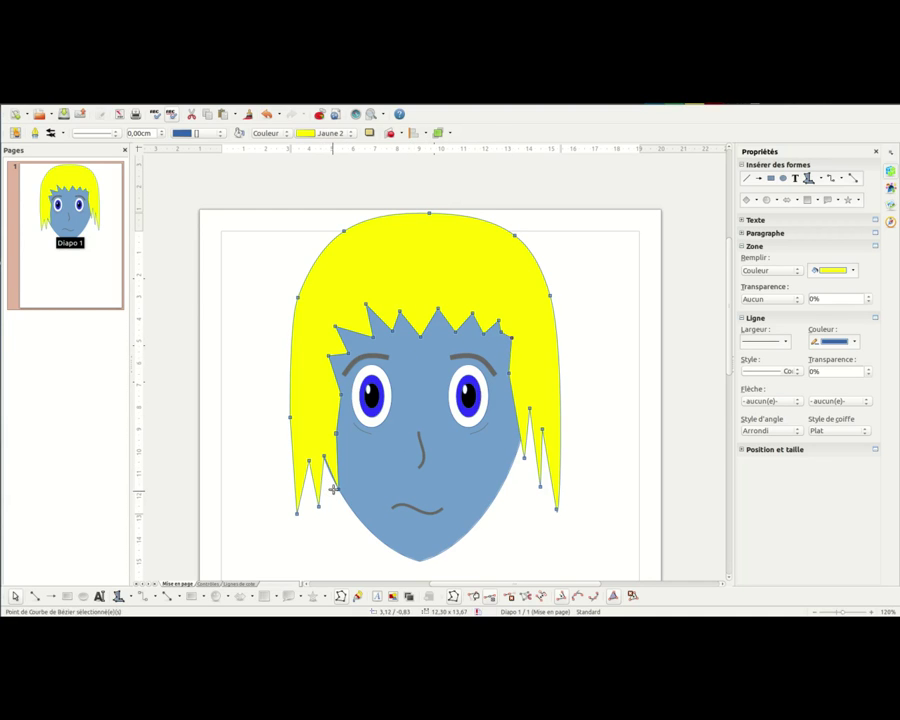
Step: Lower the innermost strand tips on both sides and the adjacent notch on the right side, then deselect the hair
{"action": "left_click_drag", "start_coordinate": [339, 491], "coordinate": [340, 506]}
{"action": "left_click_drag", "start_coordinate": [524, 459], "coordinate": [524, 472]}
{"action": "left_click_drag", "start_coordinate": [531, 410], "coordinate": [529, 427]}
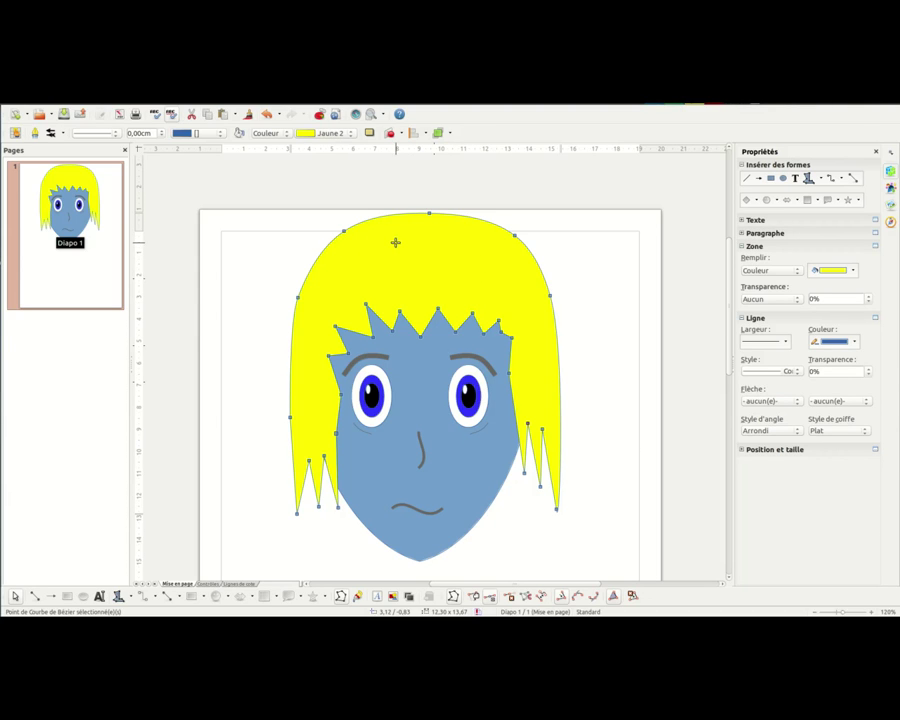
{"action": "left_click", "coordinate": [242, 250]}
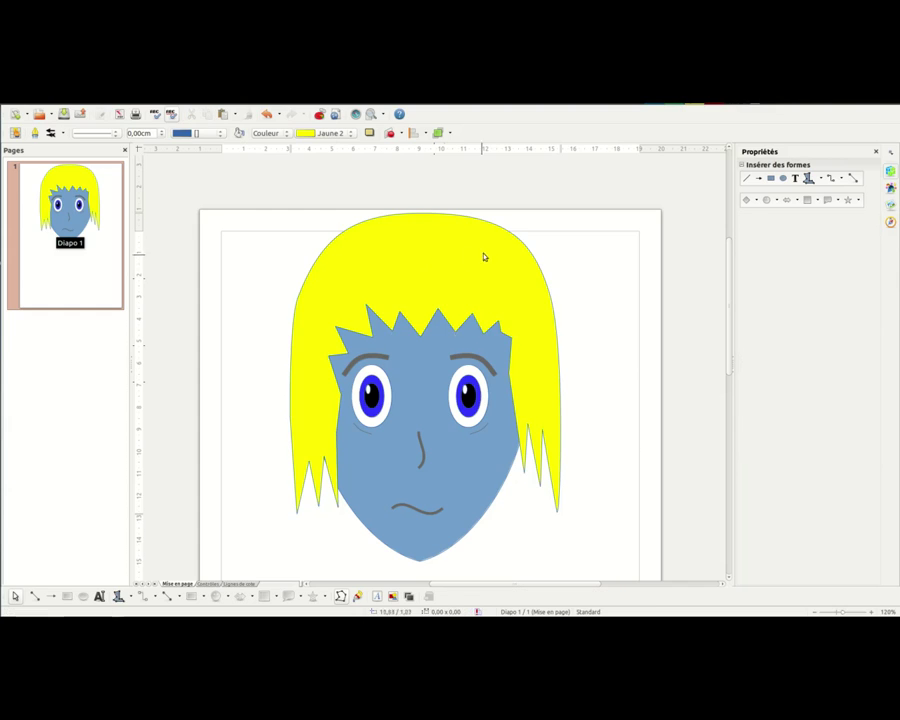
Step: Change the hair's fill from a solid colour to the gradient Dégradé vert 2
{"action": "left_click", "coordinate": [384, 238]}
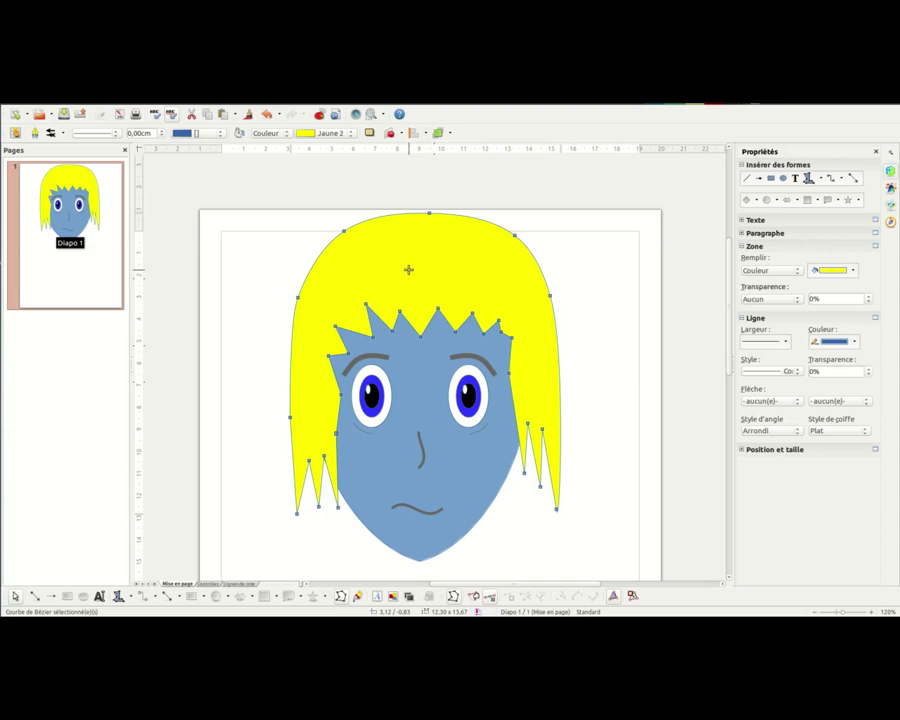
{"action": "left_click", "coordinate": [285, 136]}
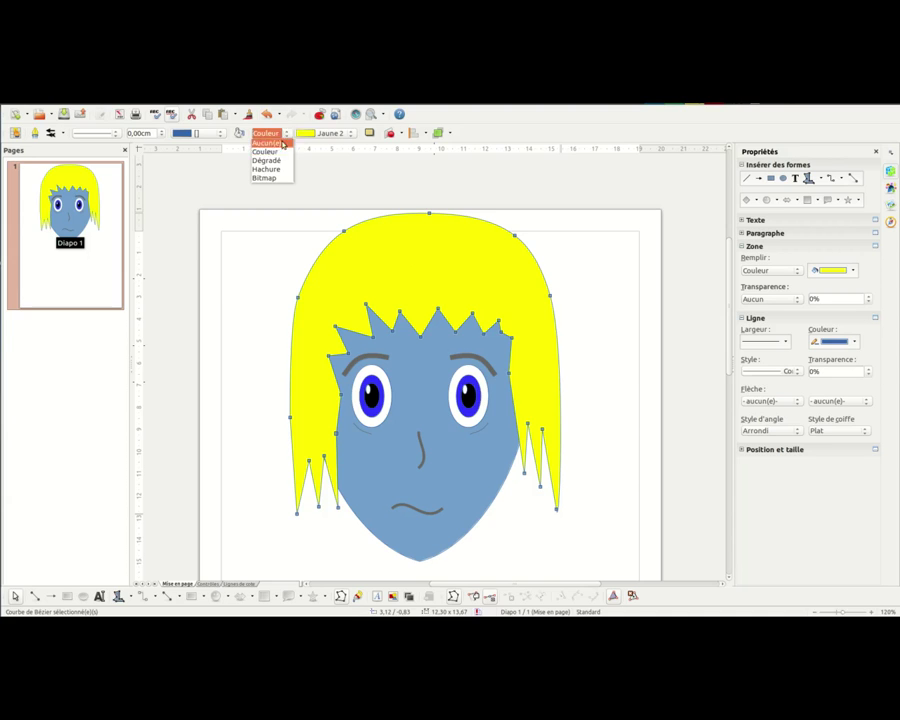
{"action": "left_click", "coordinate": [268, 161]}
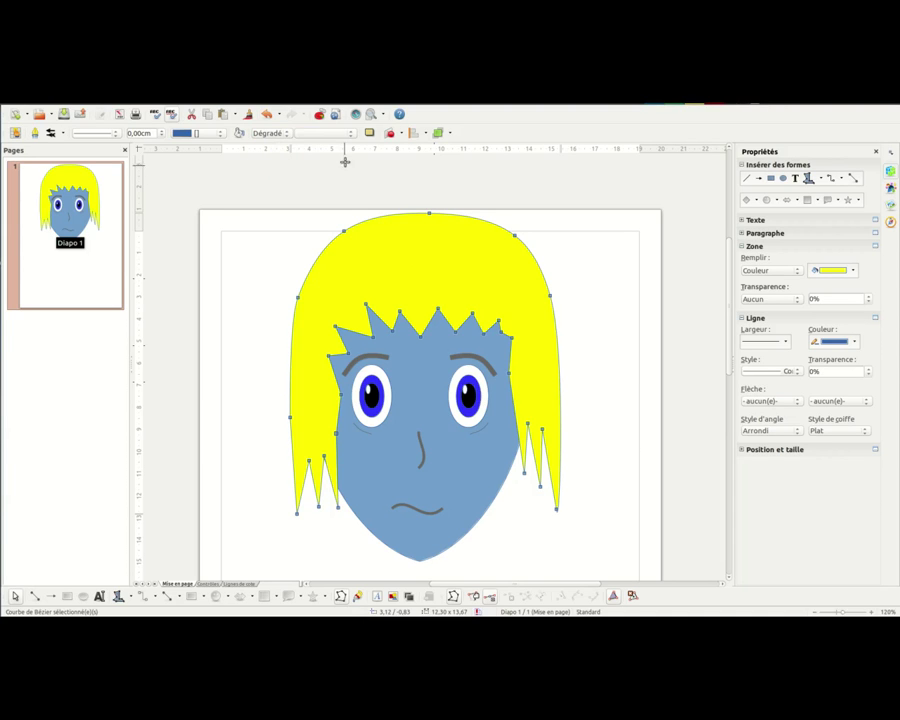
{"action": "left_click", "coordinate": [347, 133]}
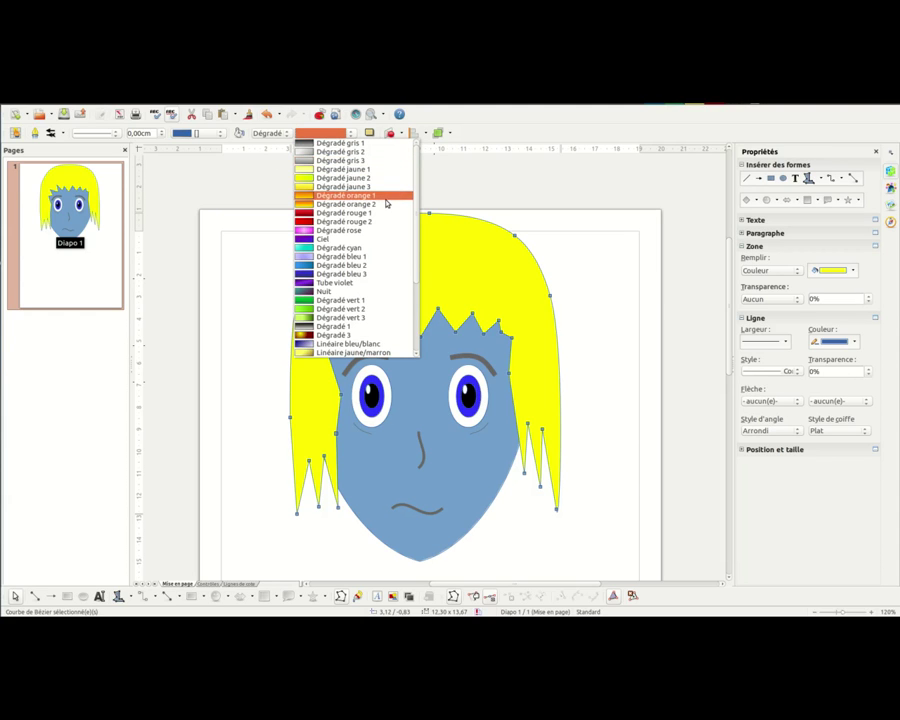
{"action": "scroll", "coordinate": [396, 277], "scroll_direction": "down", "scroll_amount": 2}
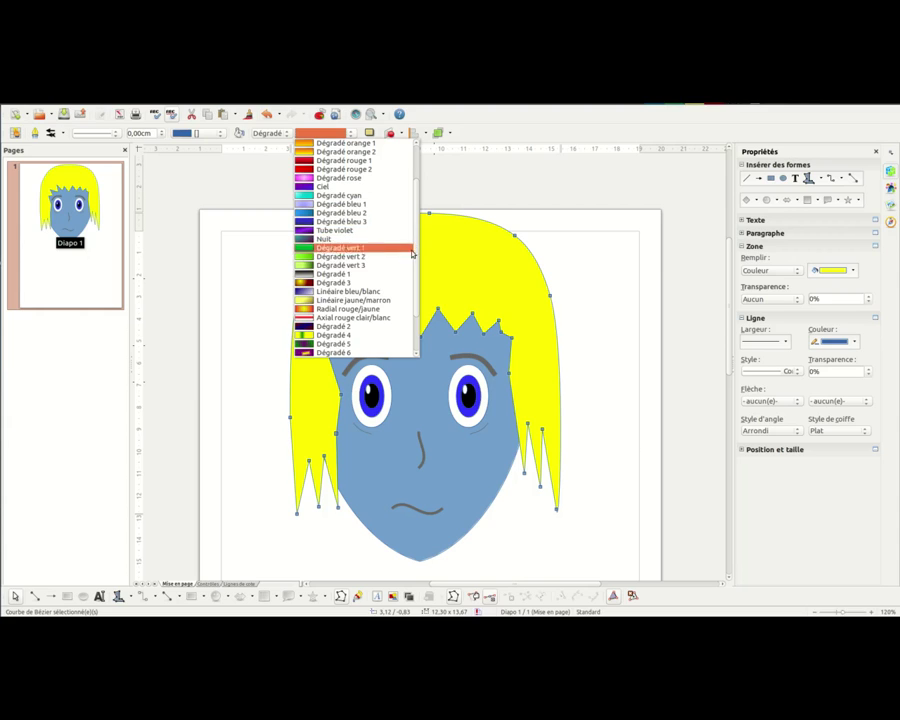
{"action": "left_click", "coordinate": [336, 257]}
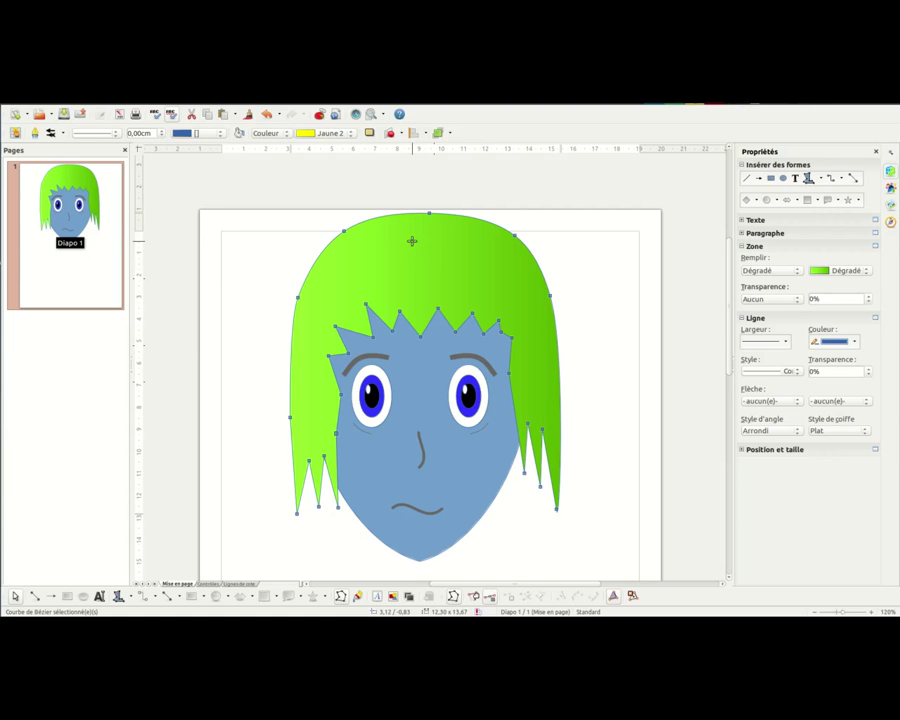
{"action": "left_click", "coordinate": [290, 239]}
{"action": "left_click", "coordinate": [416, 247]}
{"action": "left_click_drag", "start_coordinate": [420, 251], "coordinate": [401, 240]}
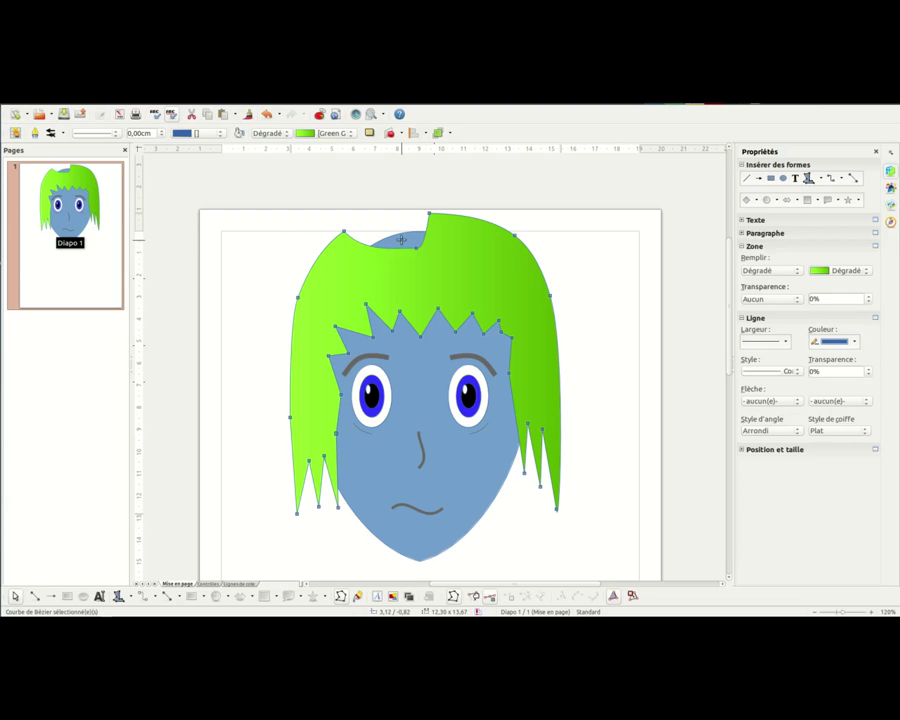
{"action": "key", "text": "ctrl+z"}
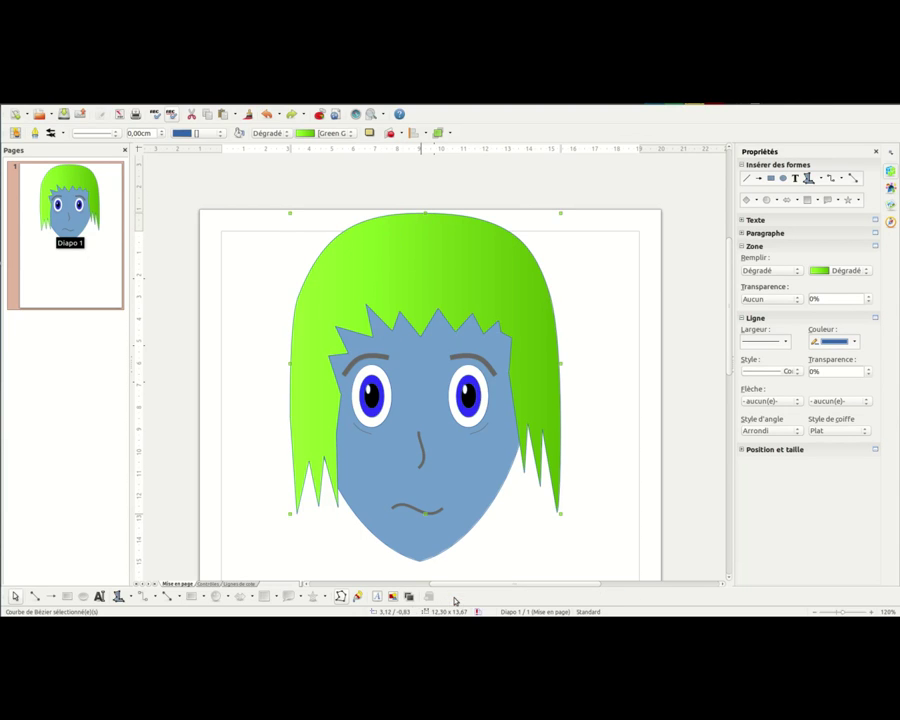
Step: Set the angle of the hair's green gradient fill to 0 degrees and apply it
{"action": "left_click", "coordinate": [251, 249]}
{"action": "right_click", "coordinate": [477, 249]}
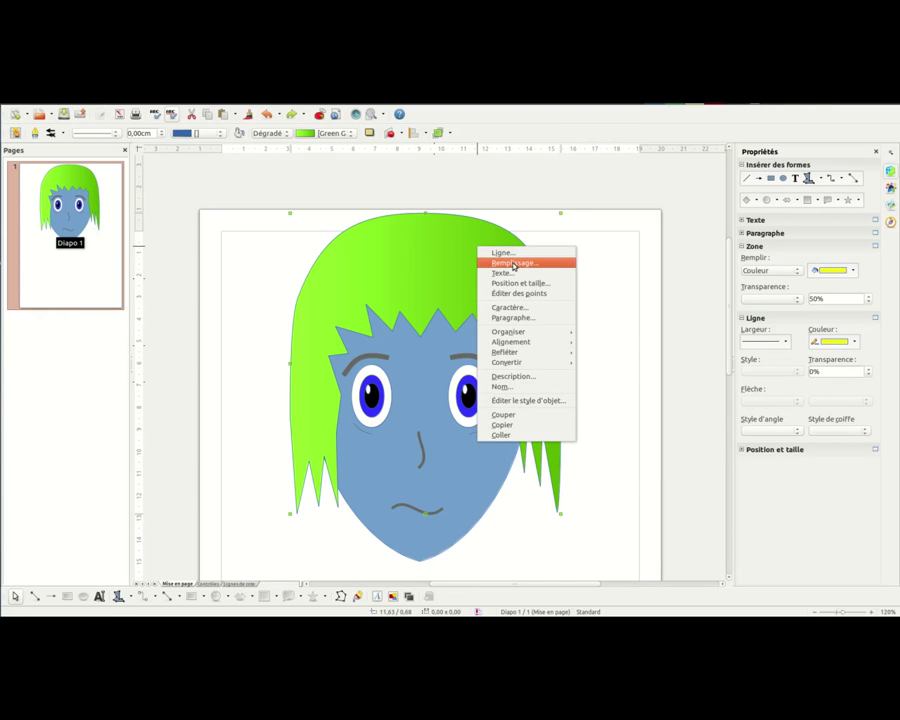
{"action": "left_click", "coordinate": [513, 263]}
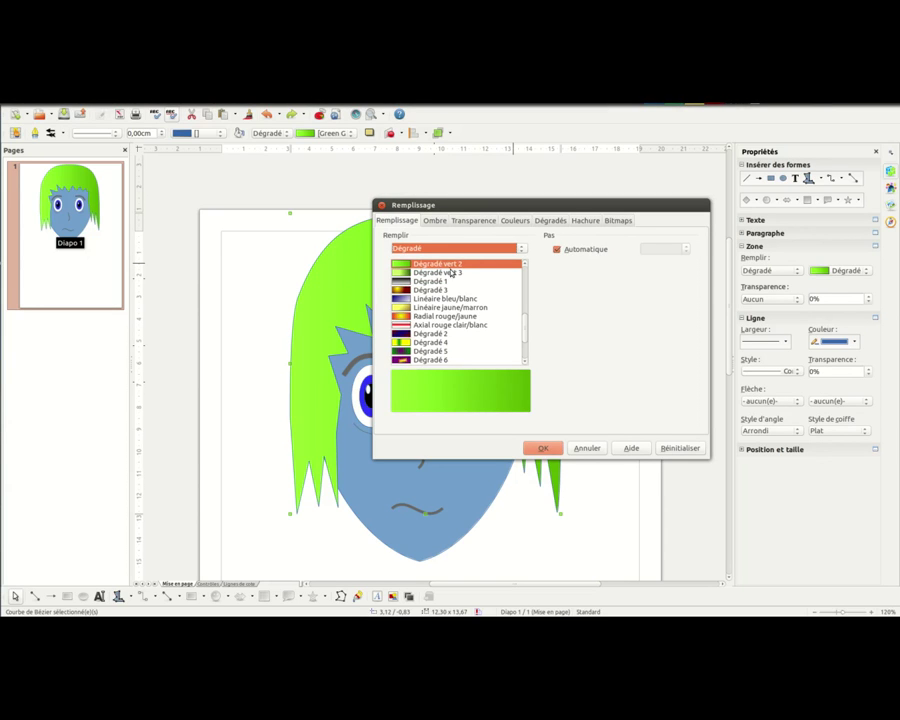
{"action": "left_click", "coordinate": [552, 221]}
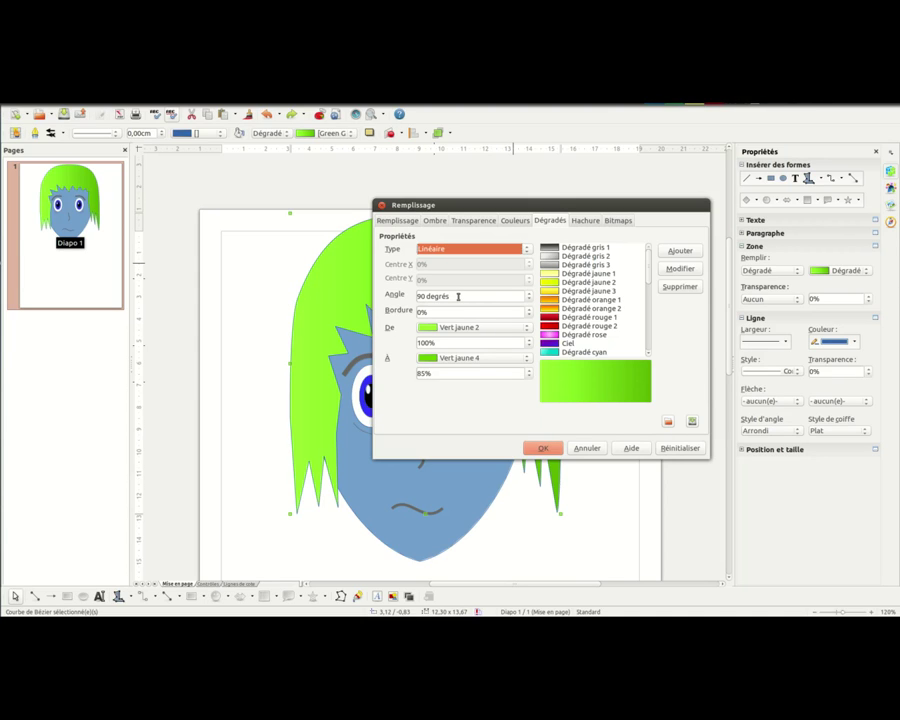
{"action": "key", "text": "Tab"}
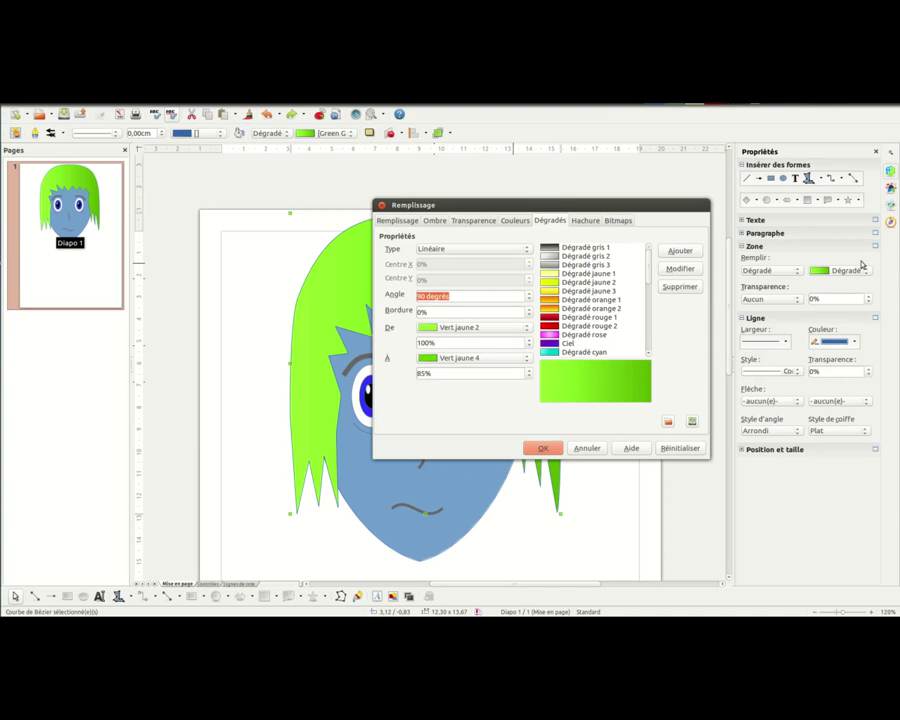
{"action": "type", "text": "0"}
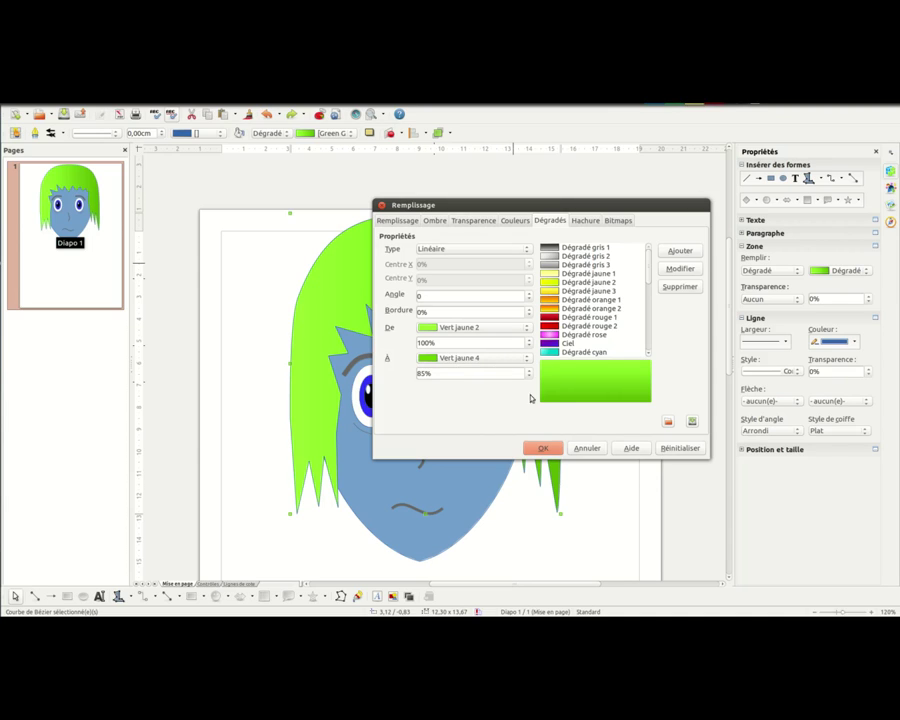
{"action": "left_click", "coordinate": [540, 448]}
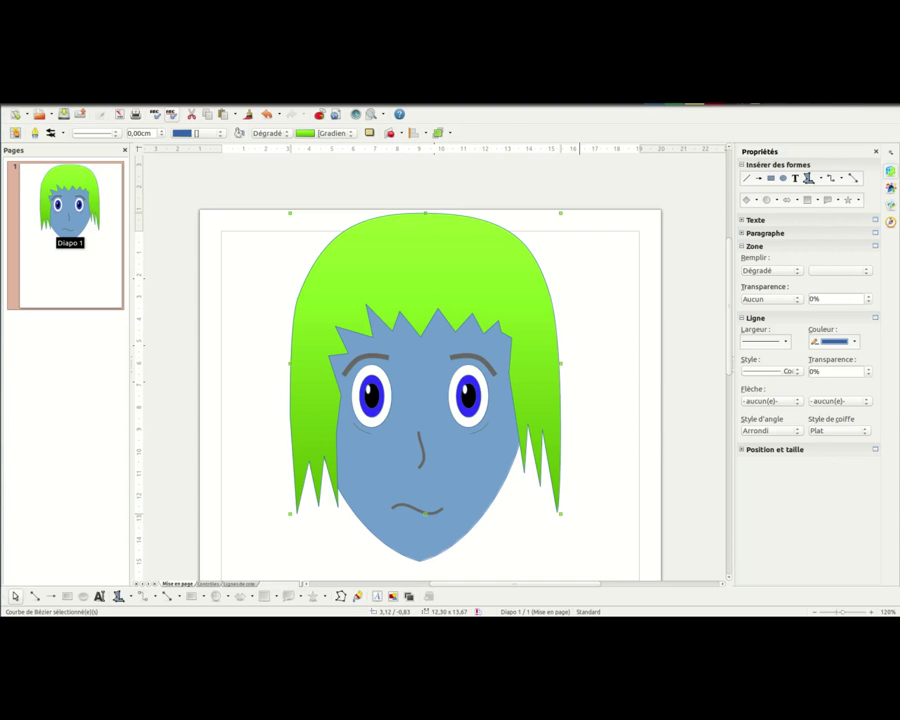
Step: Choose the gradient Dégradé orange 1 for the face's fill and set its angle to 0 degrees
{"action": "left_click", "coordinate": [418, 372]}
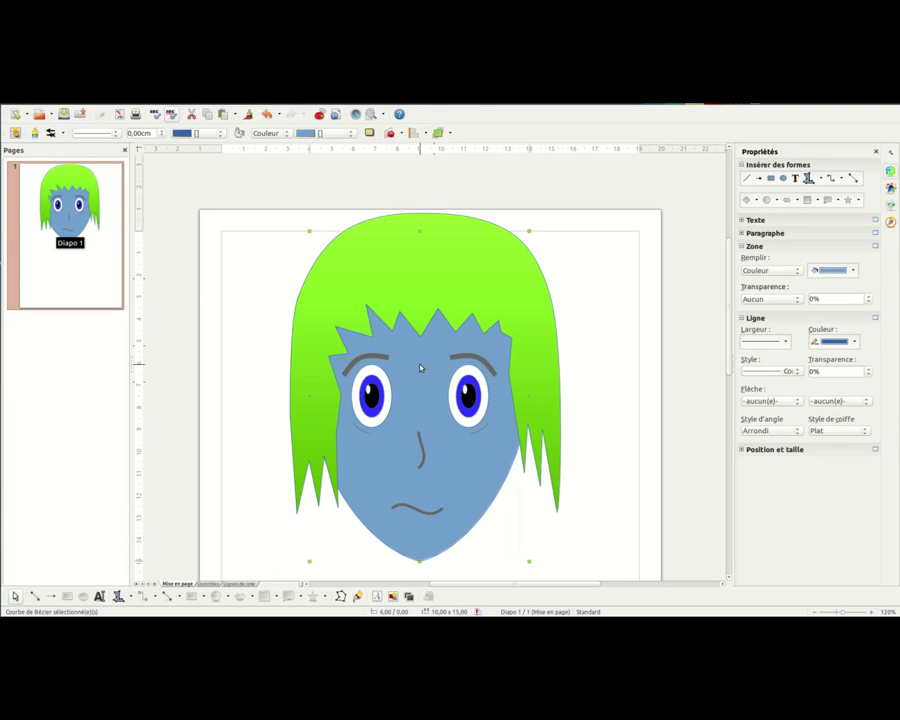
{"action": "right_click", "coordinate": [419, 366]}
{"action": "left_click", "coordinate": [450, 380]}
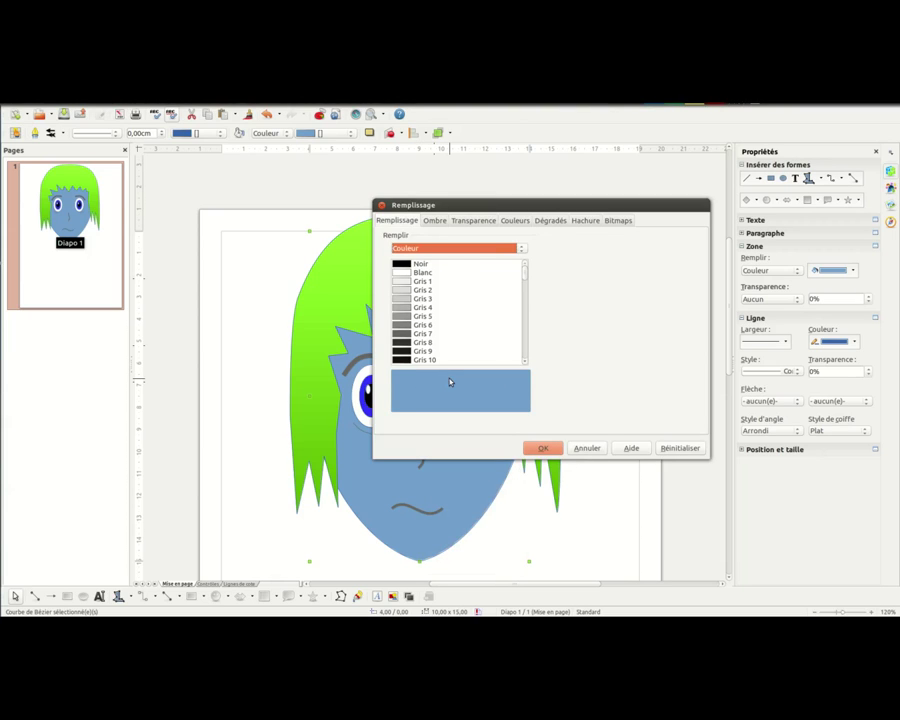
{"action": "left_click", "coordinate": [551, 221]}
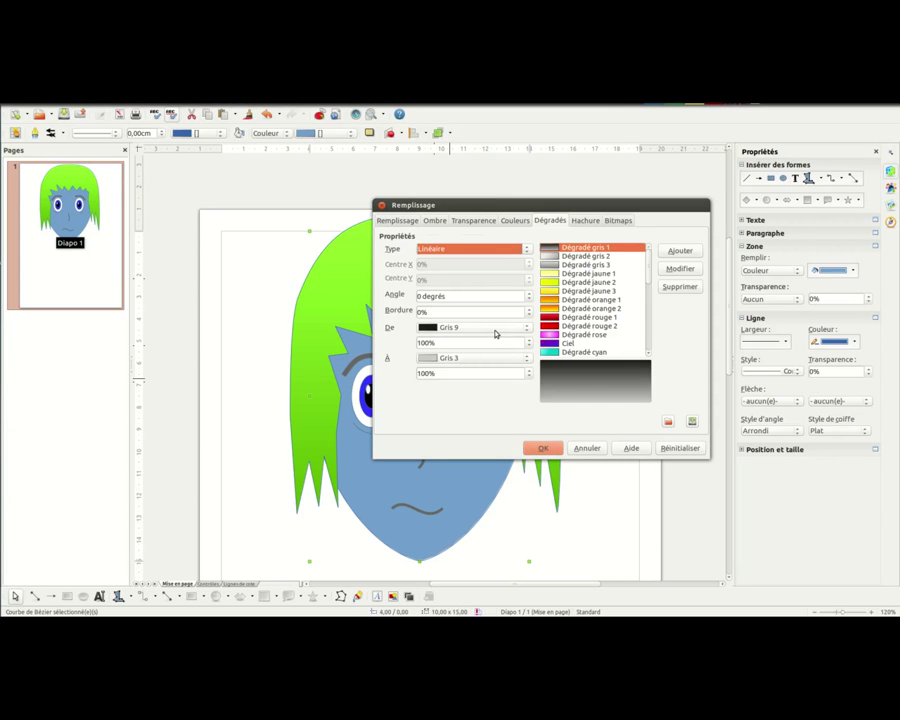
{"action": "left_click", "coordinate": [586, 300]}
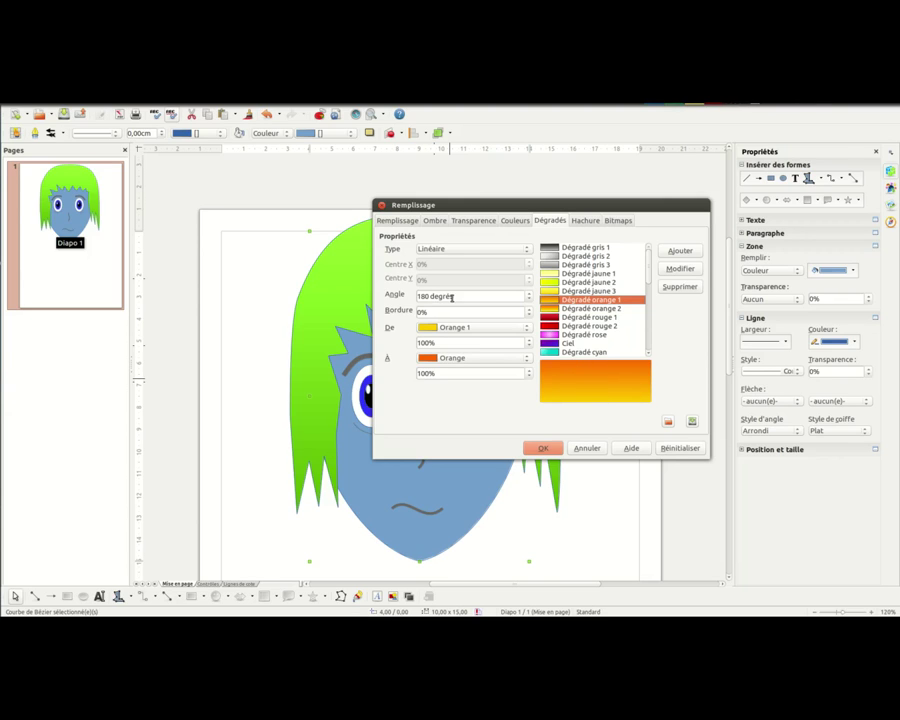
{"action": "left_click_drag", "start_coordinate": [457, 296], "coordinate": [386, 293]}
{"action": "type", "text": "0"}
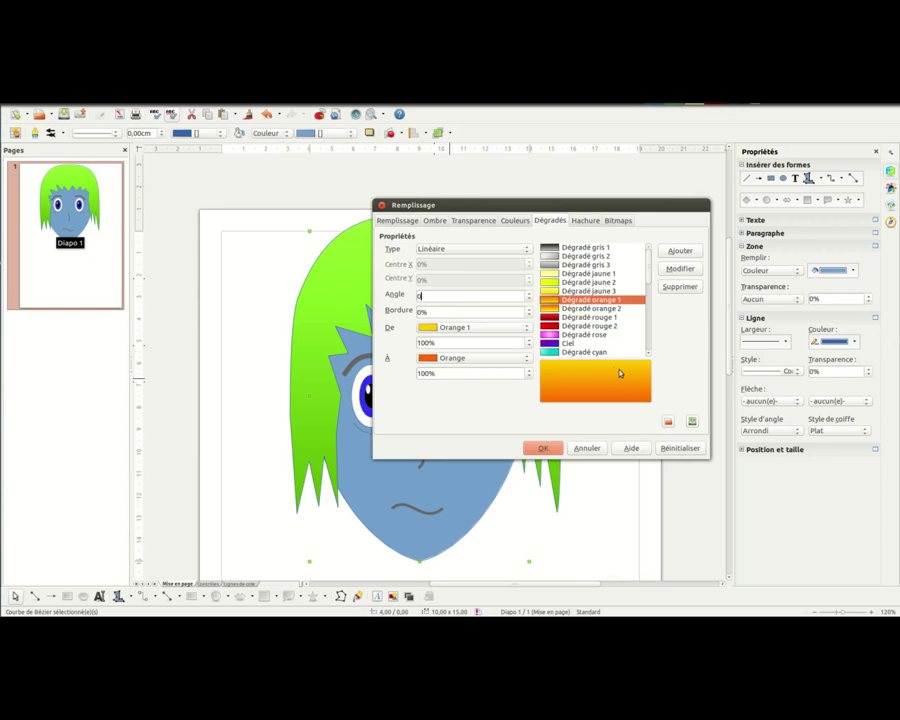
Step: Save the modified orange gradient as a new gradient named "Dégradé 7 bis" and apply it to the face
{"action": "left_click", "coordinate": [541, 449]}
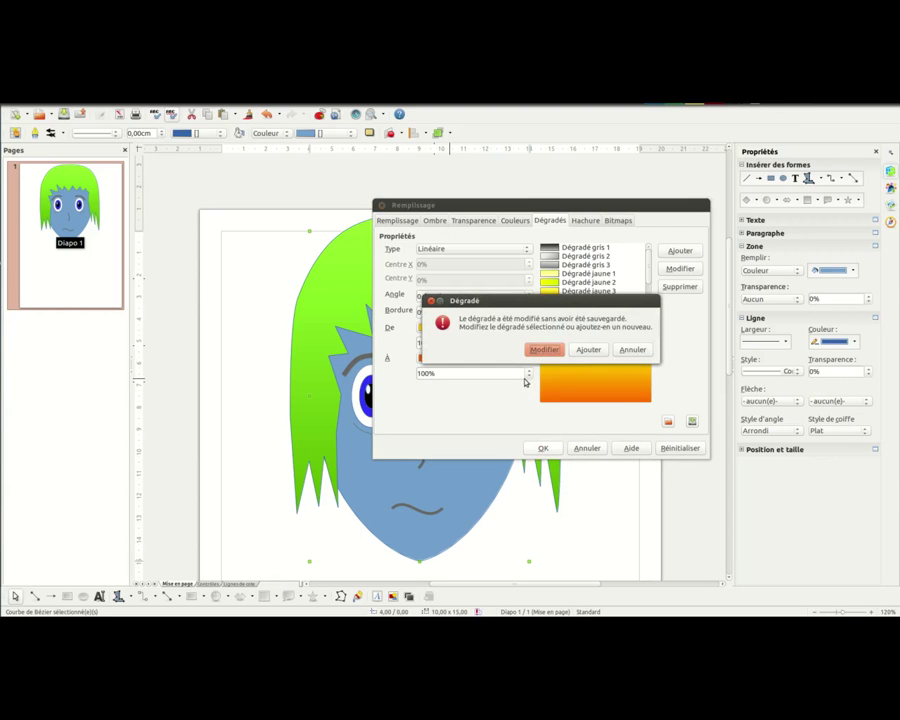
{"action": "left_click_drag", "start_coordinate": [546, 304], "coordinate": [500, 250]}
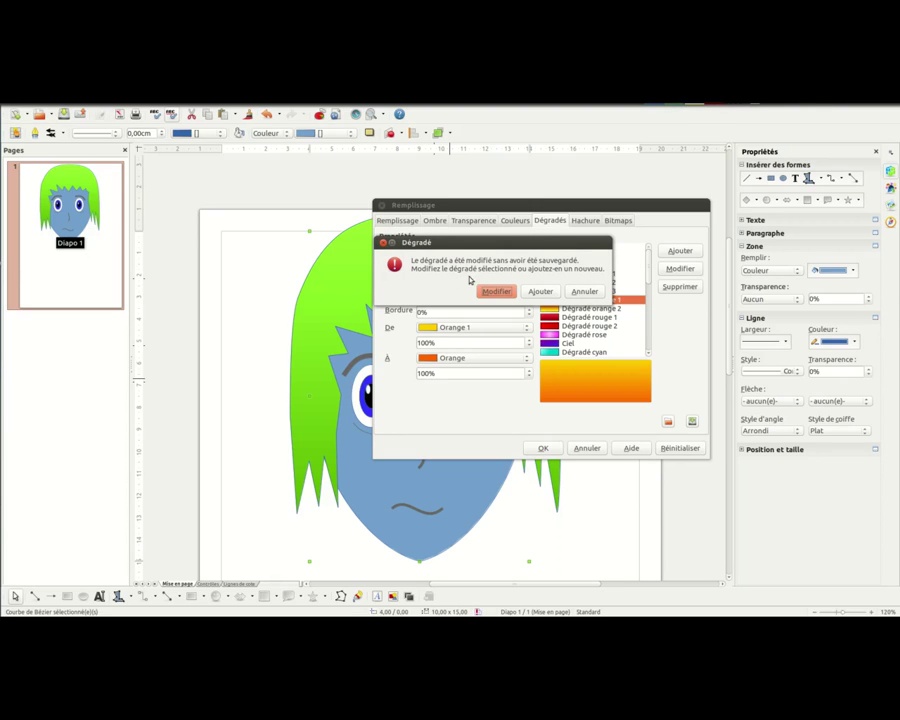
{"action": "left_click", "coordinate": [540, 292]}
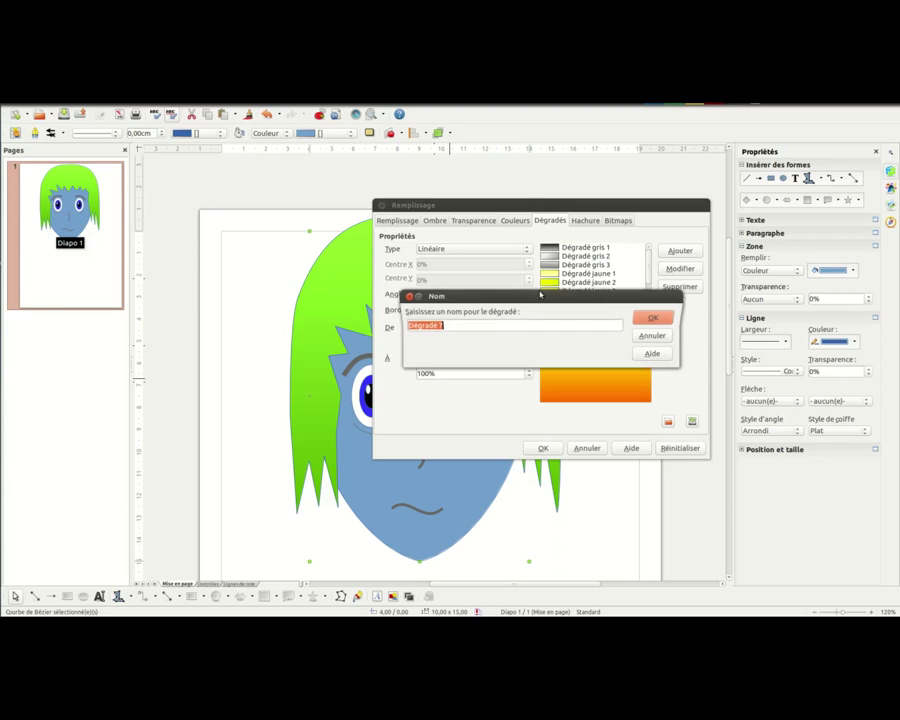
{"action": "left_click", "coordinate": [465, 323]}
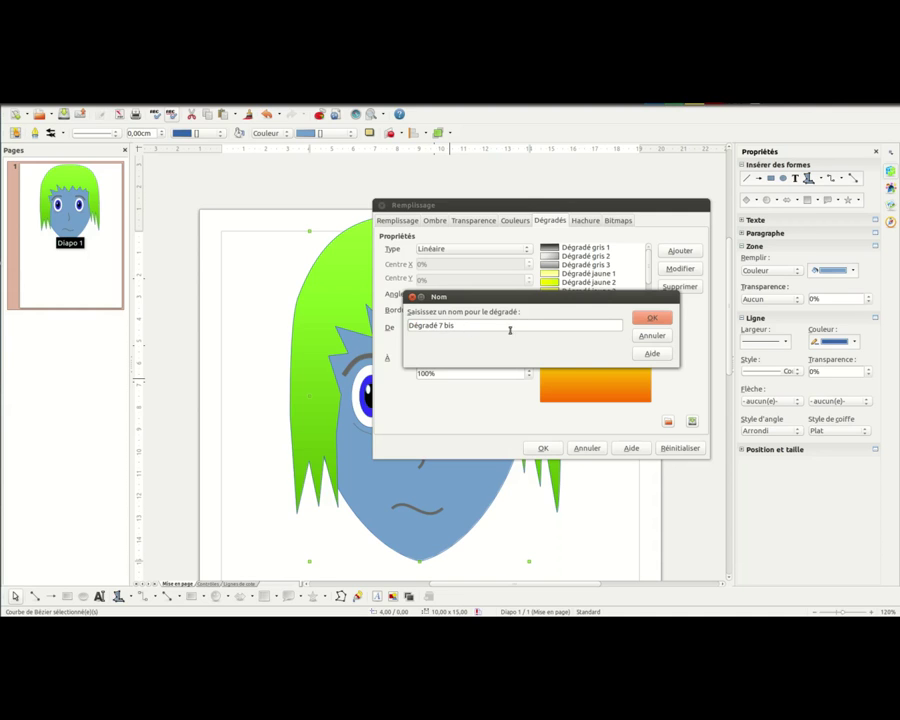
{"action": "left_click", "coordinate": [651, 318]}
{"action": "key", "text": "Return"}
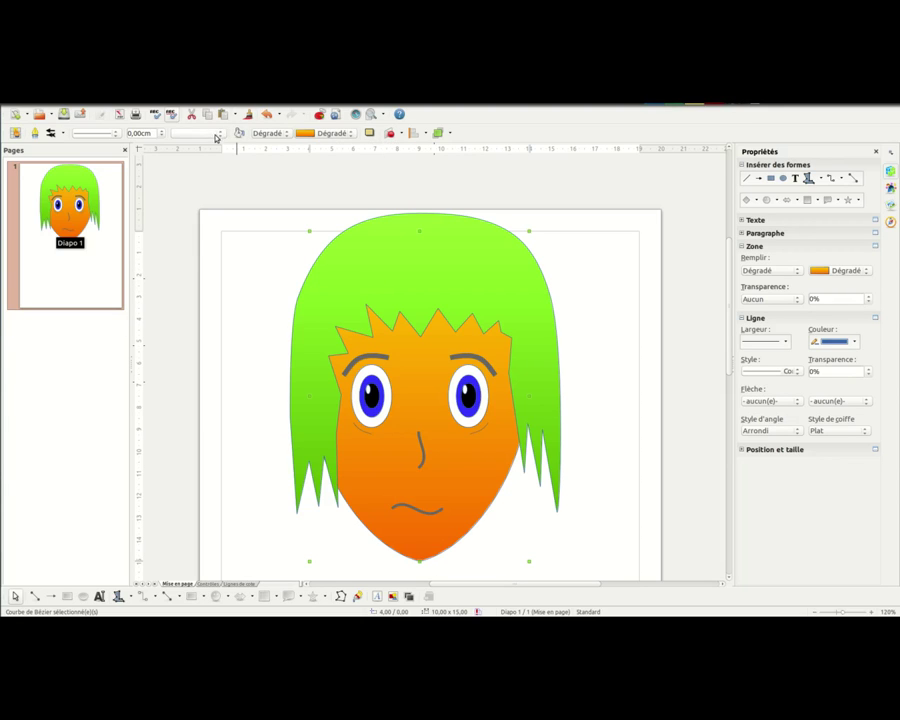
Step: Set the outline colour of the face shape to Vert jaune
{"action": "left_click", "coordinate": [206, 133]}
{"action": "scroll", "coordinate": [238, 291], "scroll_direction": "down", "scroll_amount": 1}
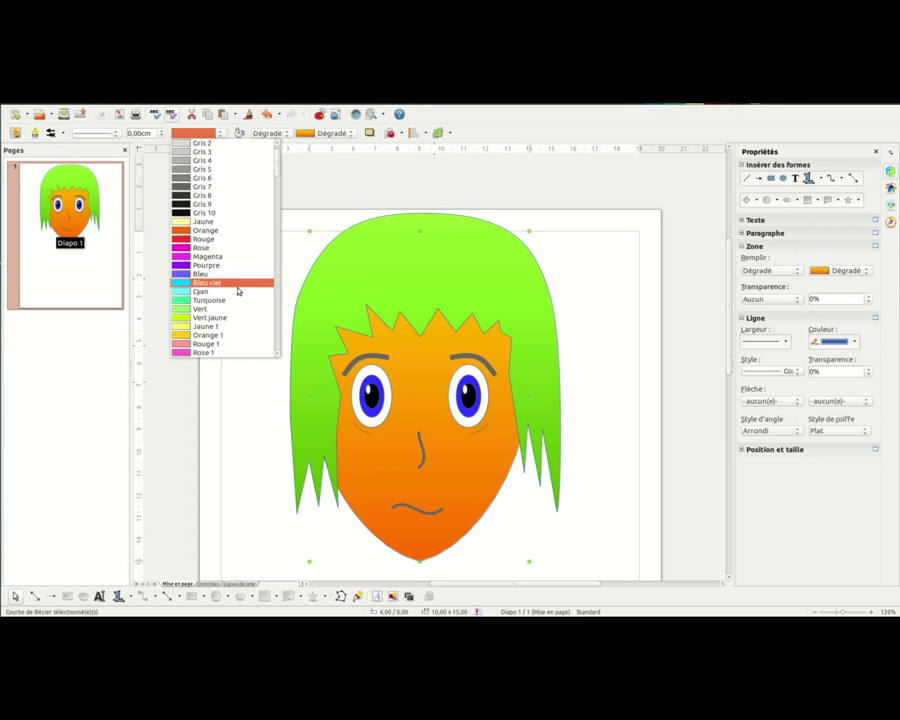
{"action": "left_click", "coordinate": [225, 317]}
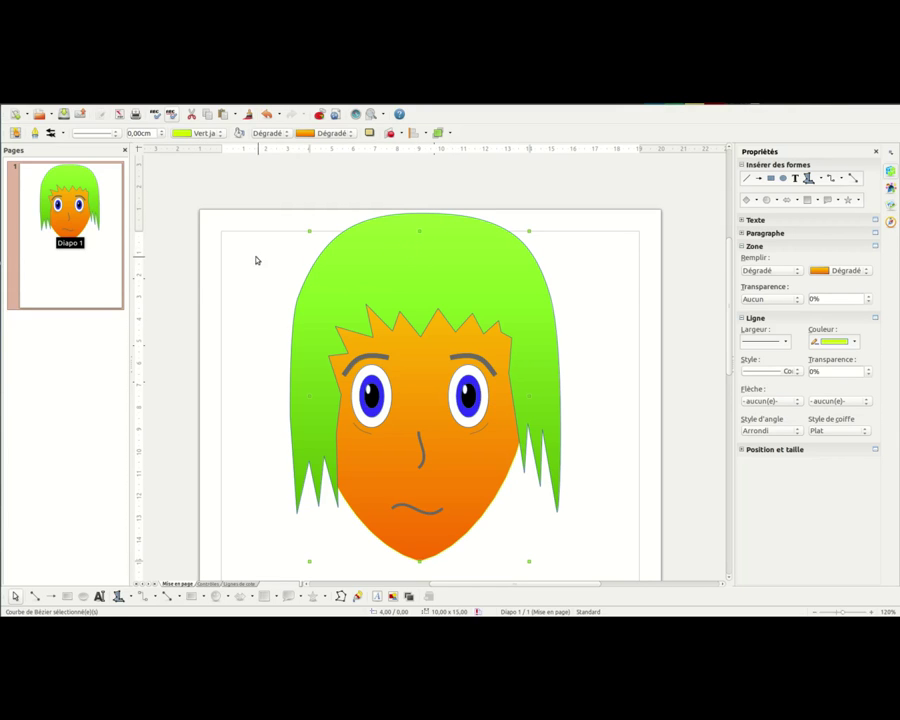
Step: Select the hair shape, try Turquoise 3 as its outline colour, and settle on Vert jaune 3
{"action": "left_click", "coordinate": [358, 280]}
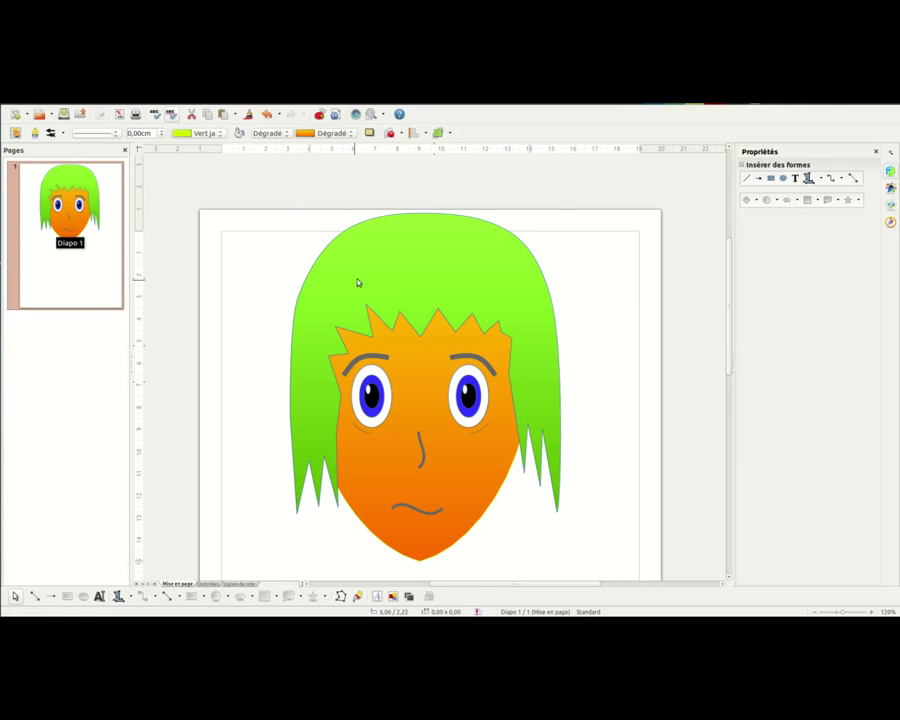
{"action": "left_click", "coordinate": [220, 133]}
{"action": "scroll", "coordinate": [230, 223], "scroll_direction": "up", "scroll_amount": 15}
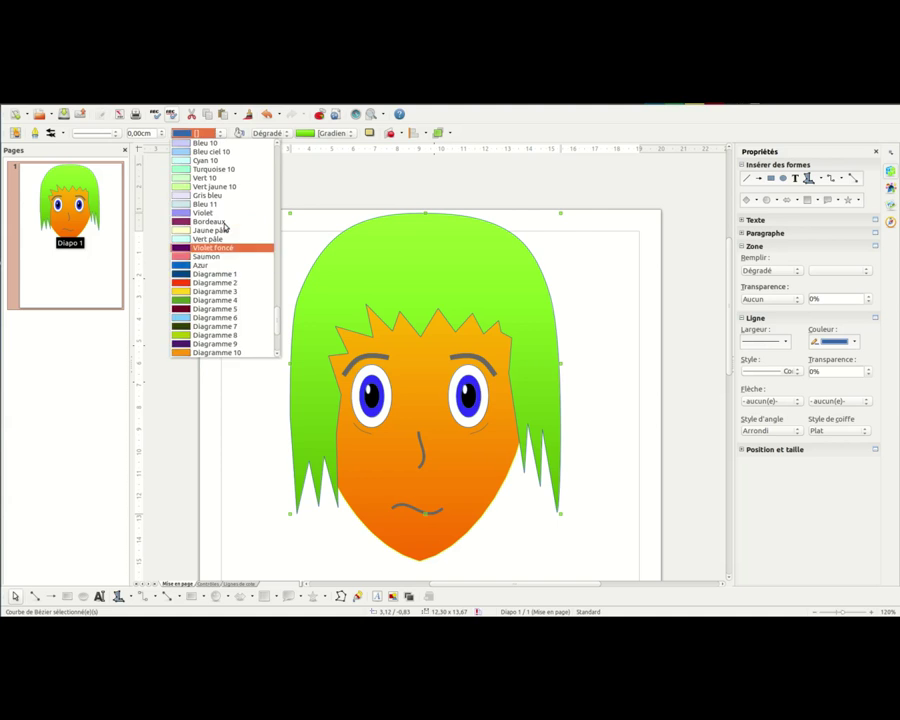
{"action": "scroll", "coordinate": [236, 212], "scroll_direction": "up", "scroll_amount": 12}
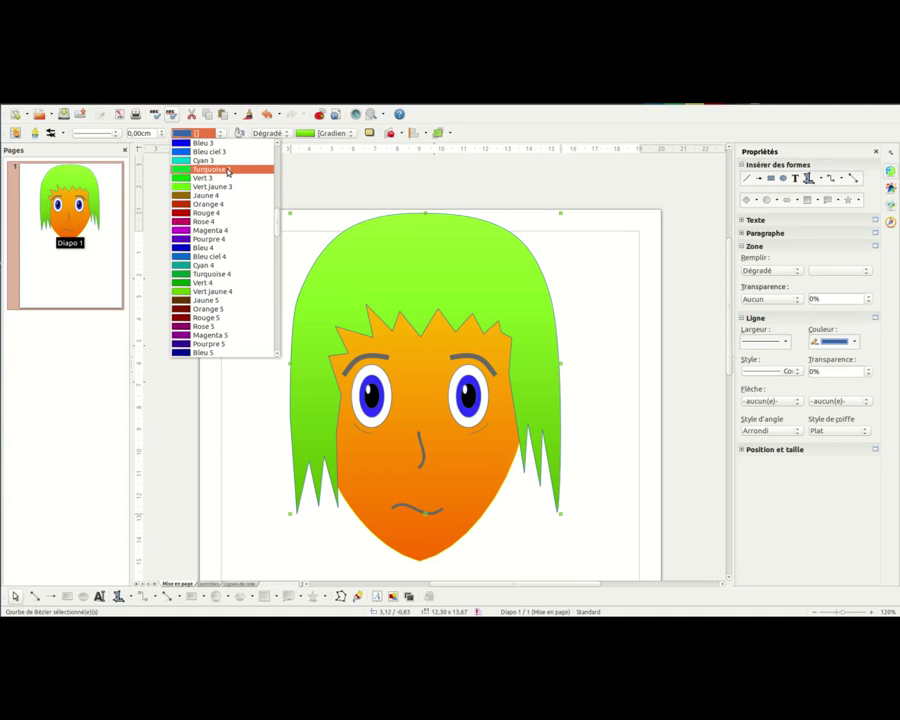
{"action": "left_click", "coordinate": [227, 169]}
{"action": "left_click", "coordinate": [218, 135]}
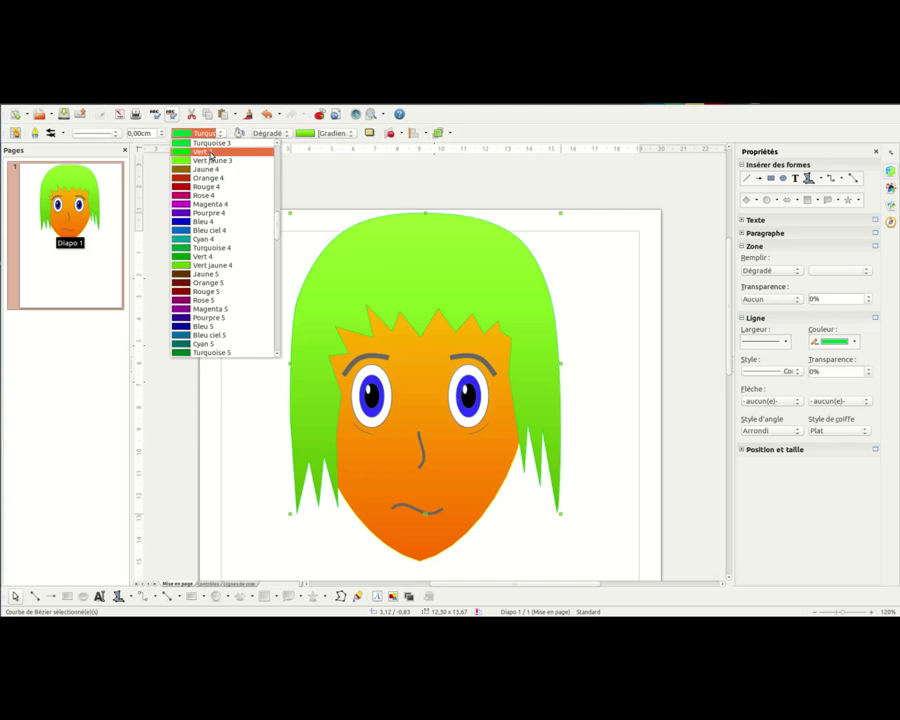
{"action": "left_click", "coordinate": [221, 157]}
{"action": "left_click", "coordinate": [261, 307]}
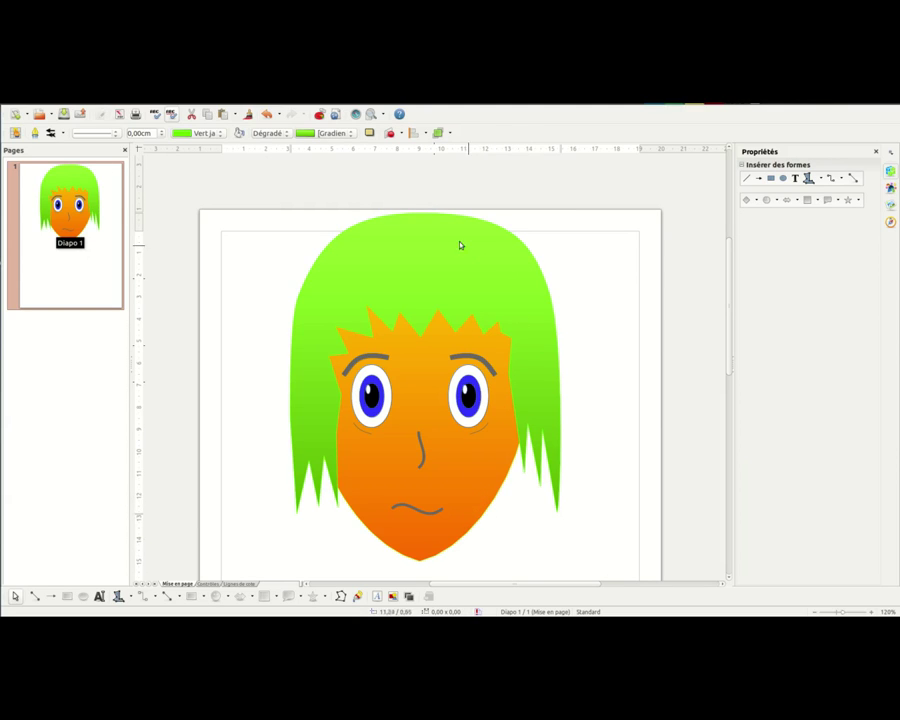
Step: Select all the shapes of the drawing together, from the hair down to the chin
{"action": "left_click", "coordinate": [408, 254]}
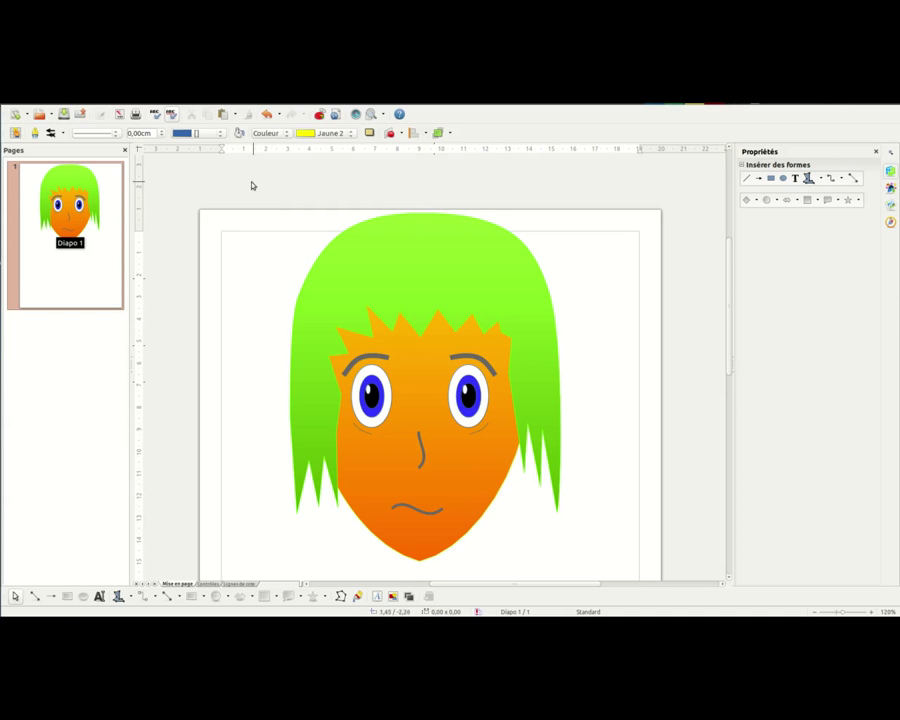
{"action": "mouse_move", "coordinate": [253, 181]}
{"action": "left_mouse_down"}
{"action": "mouse_move", "coordinate": [536, 461]}
{"action": "mouse_move", "coordinate": [570, 558]}
{"action": "mouse_move", "coordinate": [600, 571]}
{"action": "left_mouse_up"}
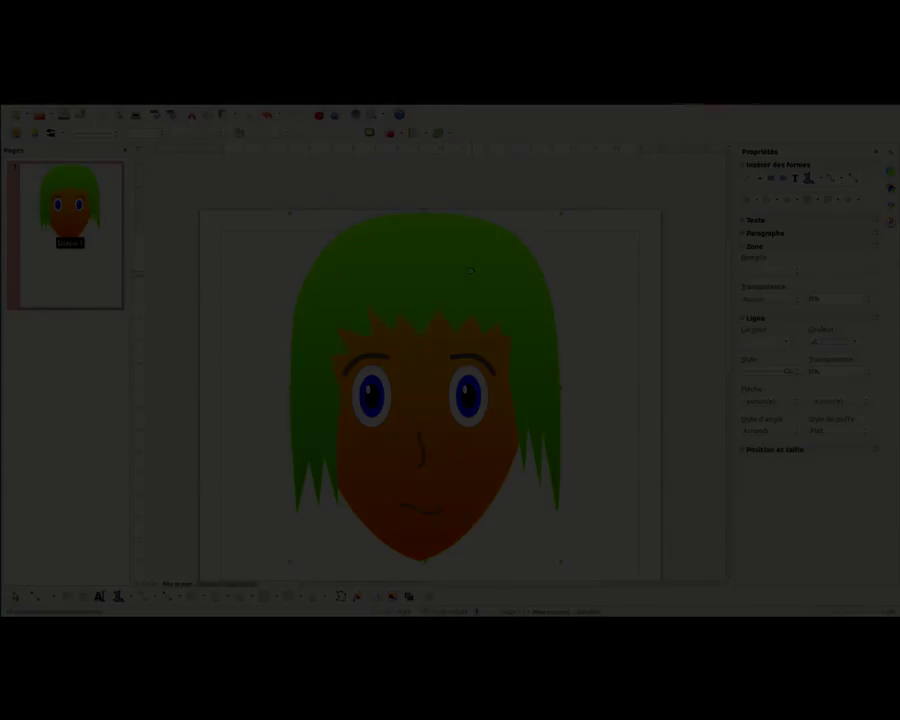